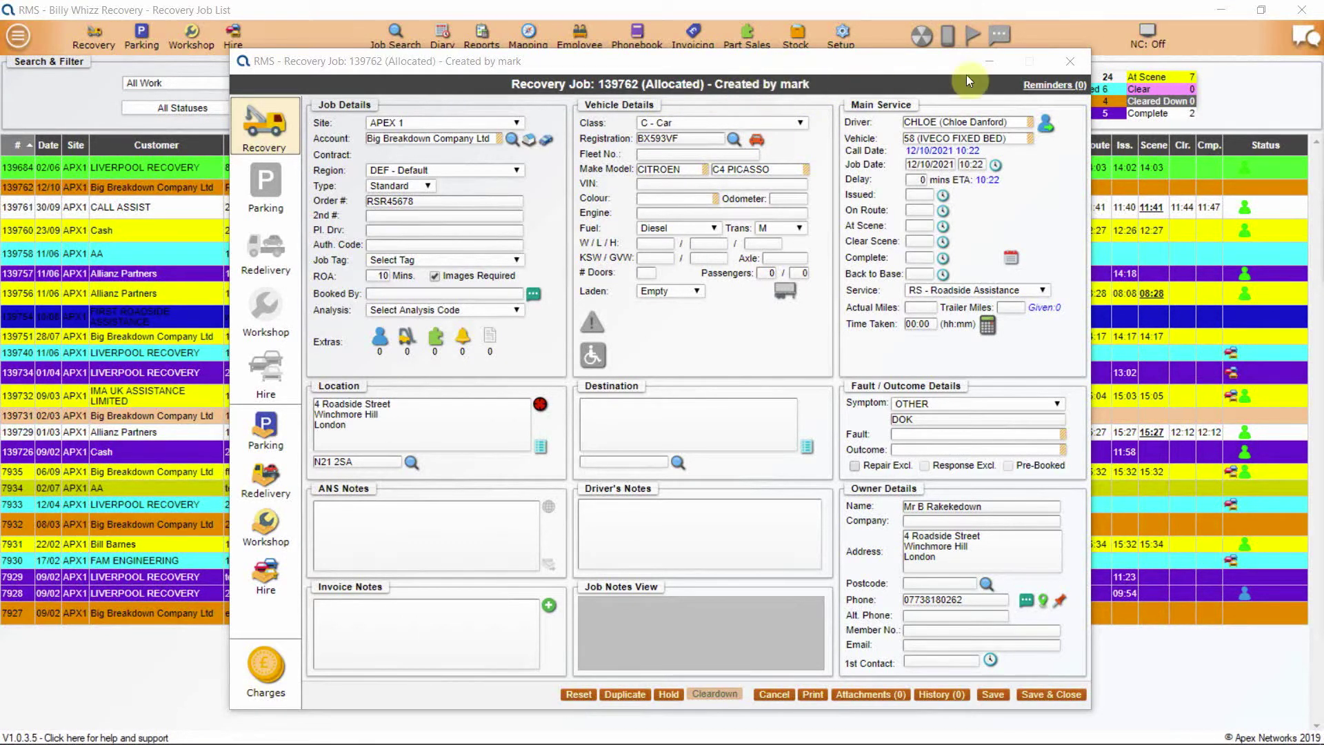
Open the Scheduled Reminder List for job 139762 from the Reminders (0) link
click(1051, 85)
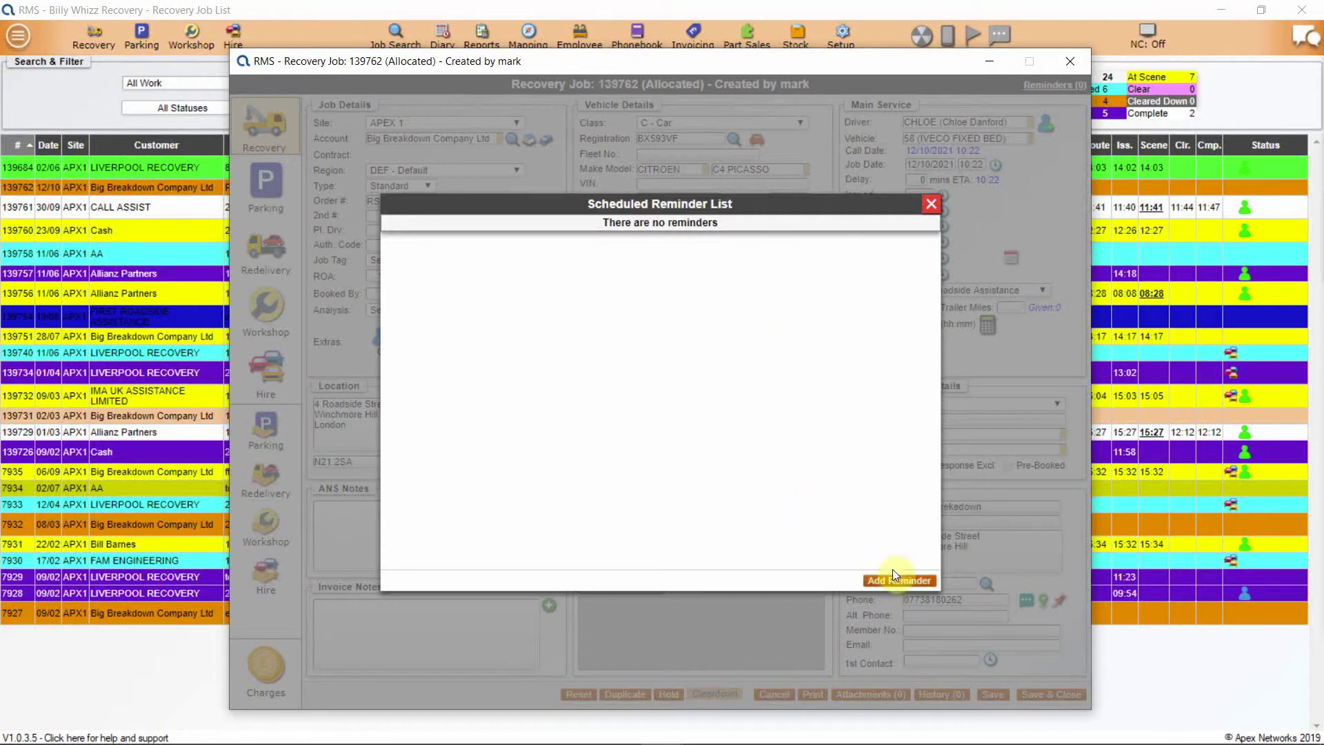
Save a 'Call customer' reminder set 30 minutes later for Everyone, then close the list
click(891, 582)
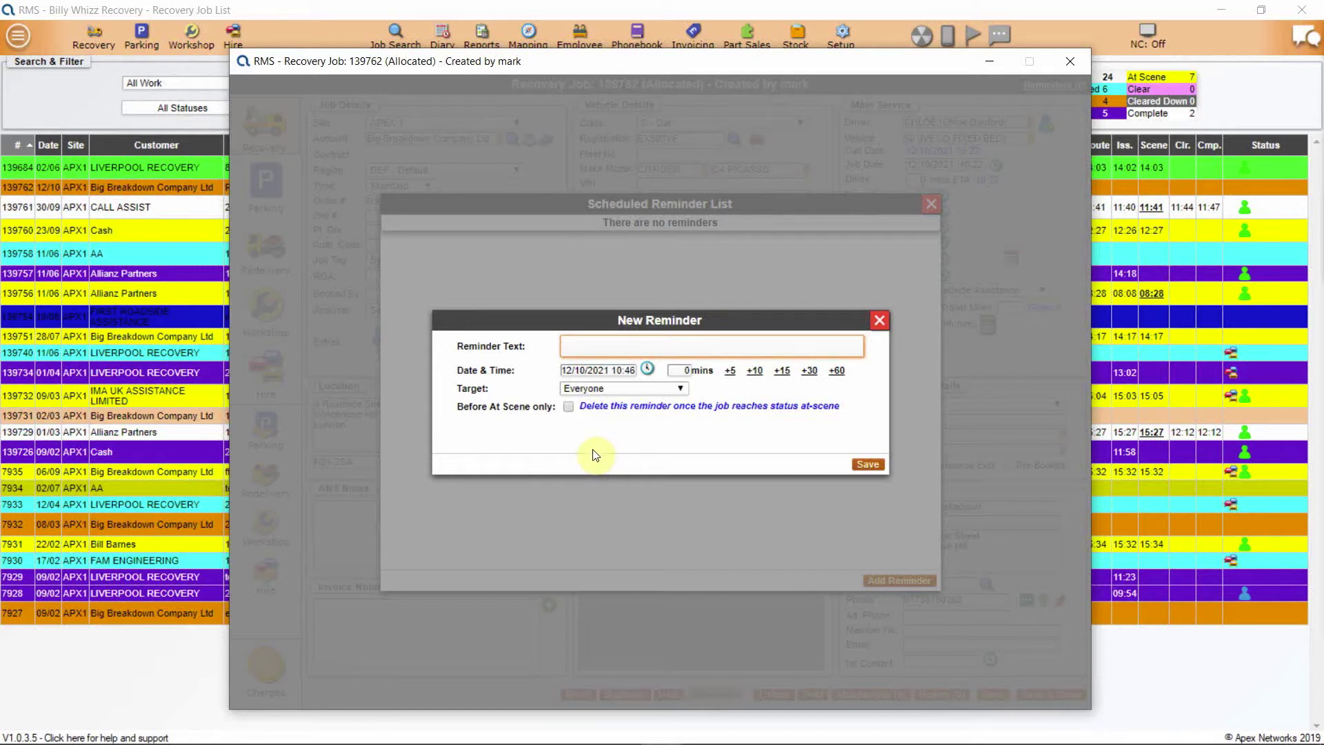
text(Call customer)
click(809, 371)
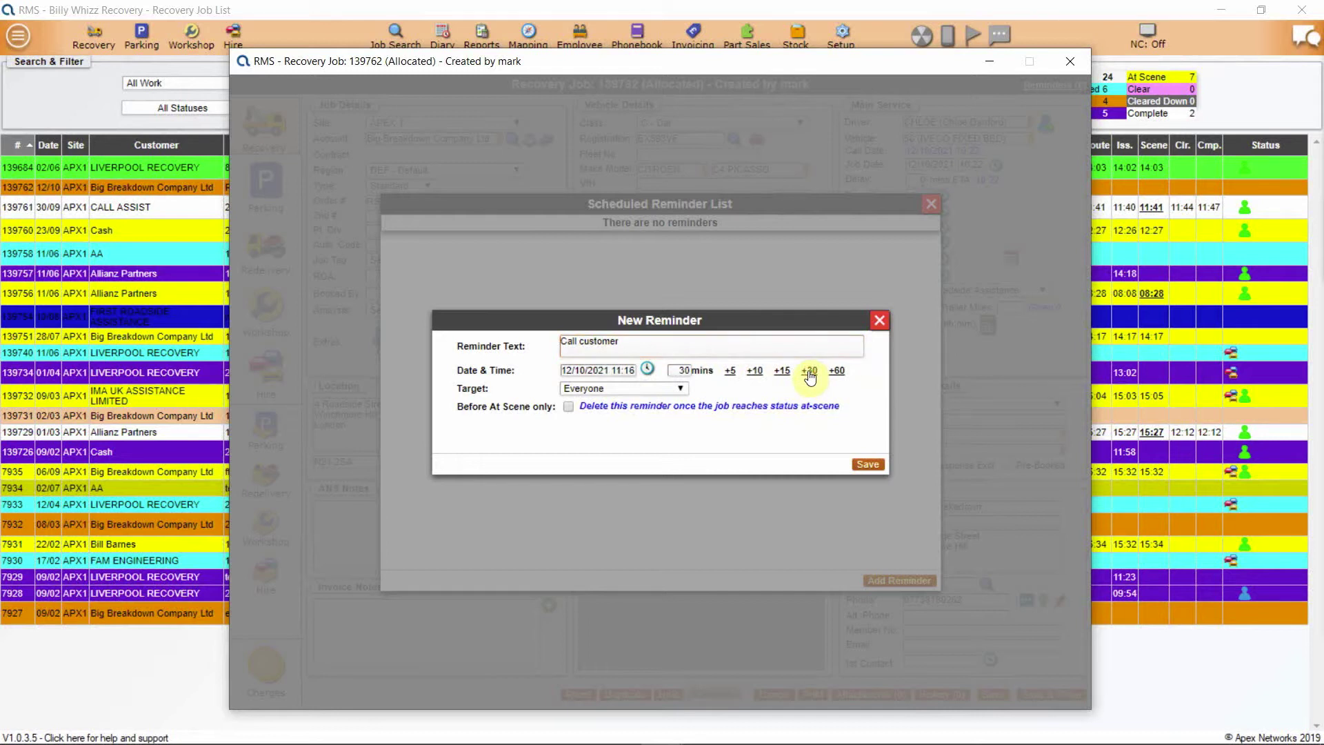
click(676, 388)
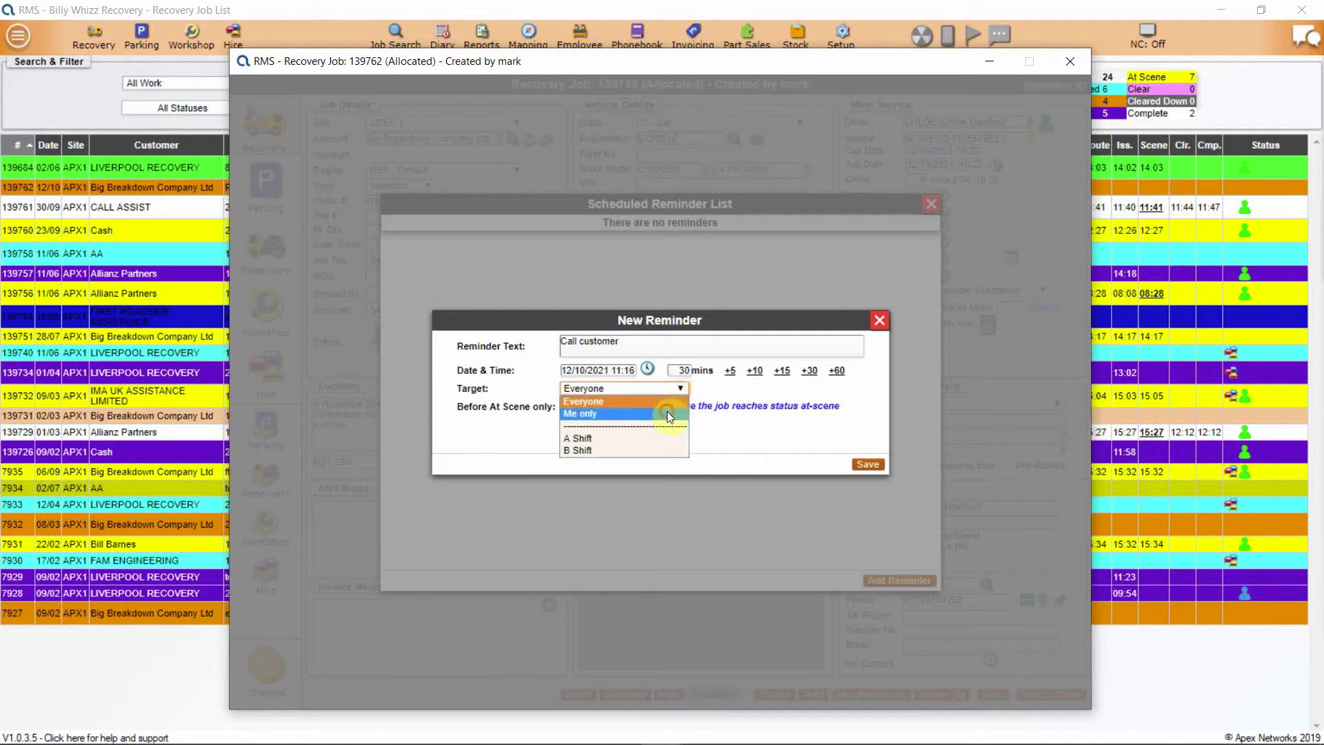
click(667, 413)
click(678, 388)
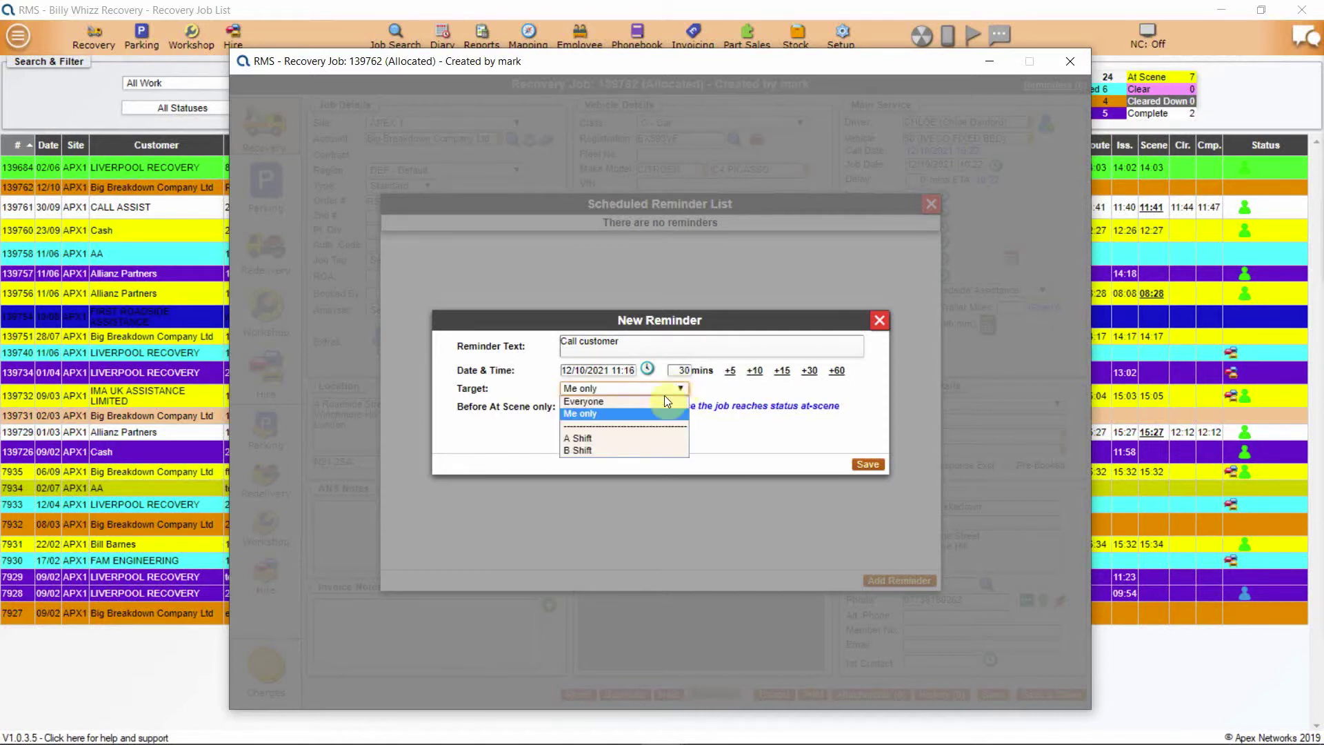
click(664, 398)
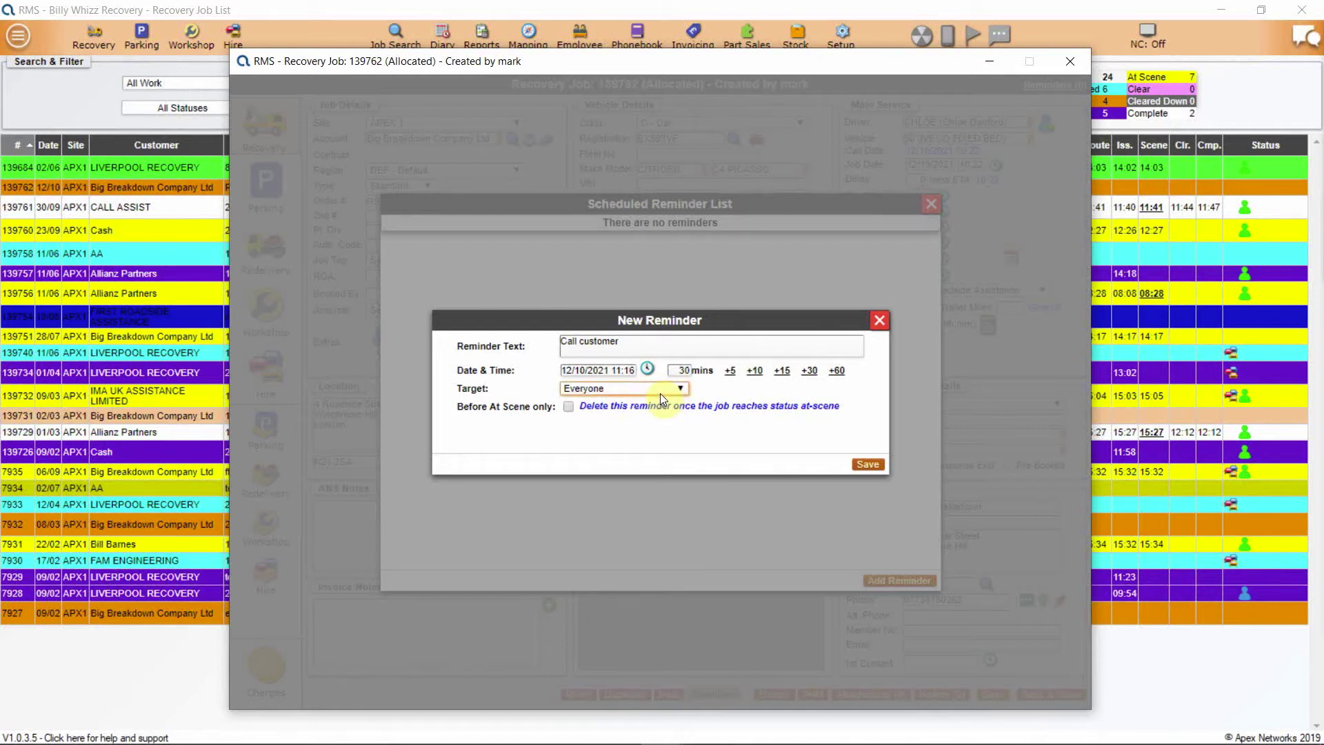
click(567, 406)
click(868, 464)
click(931, 205)
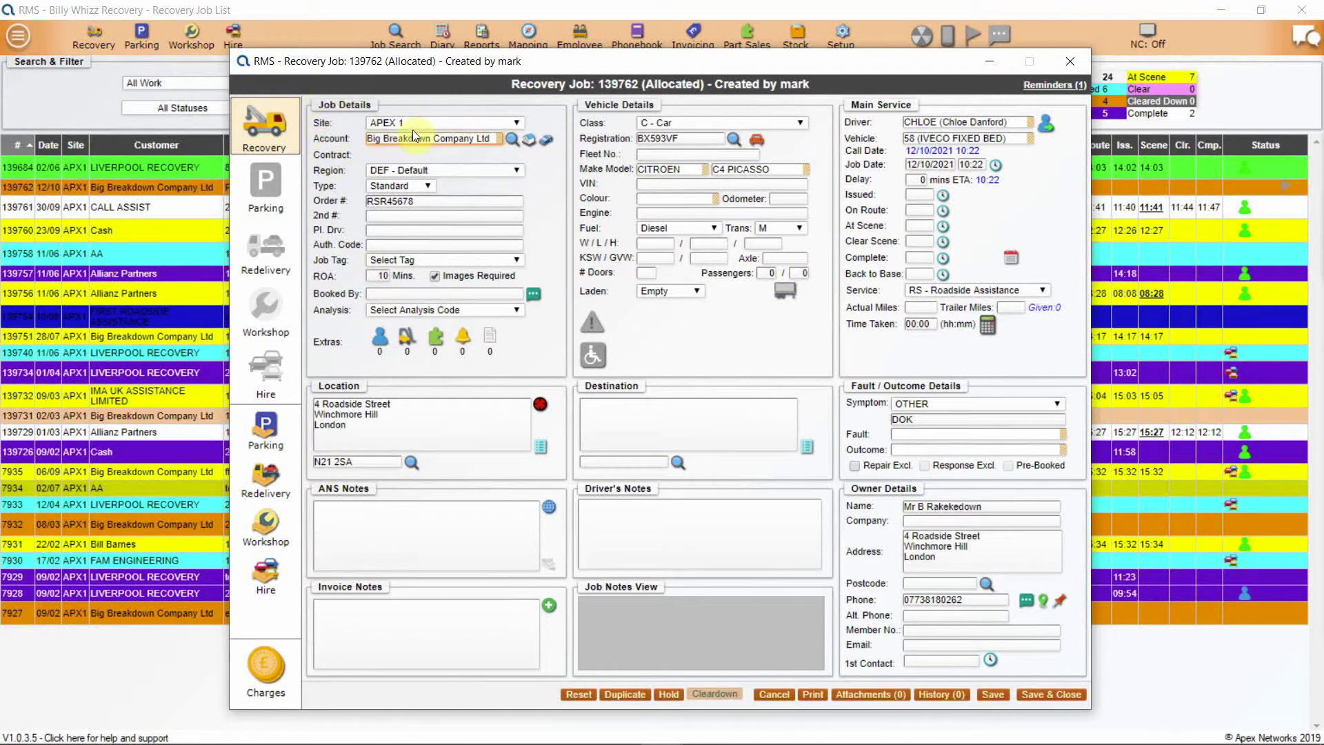
click(441, 122)
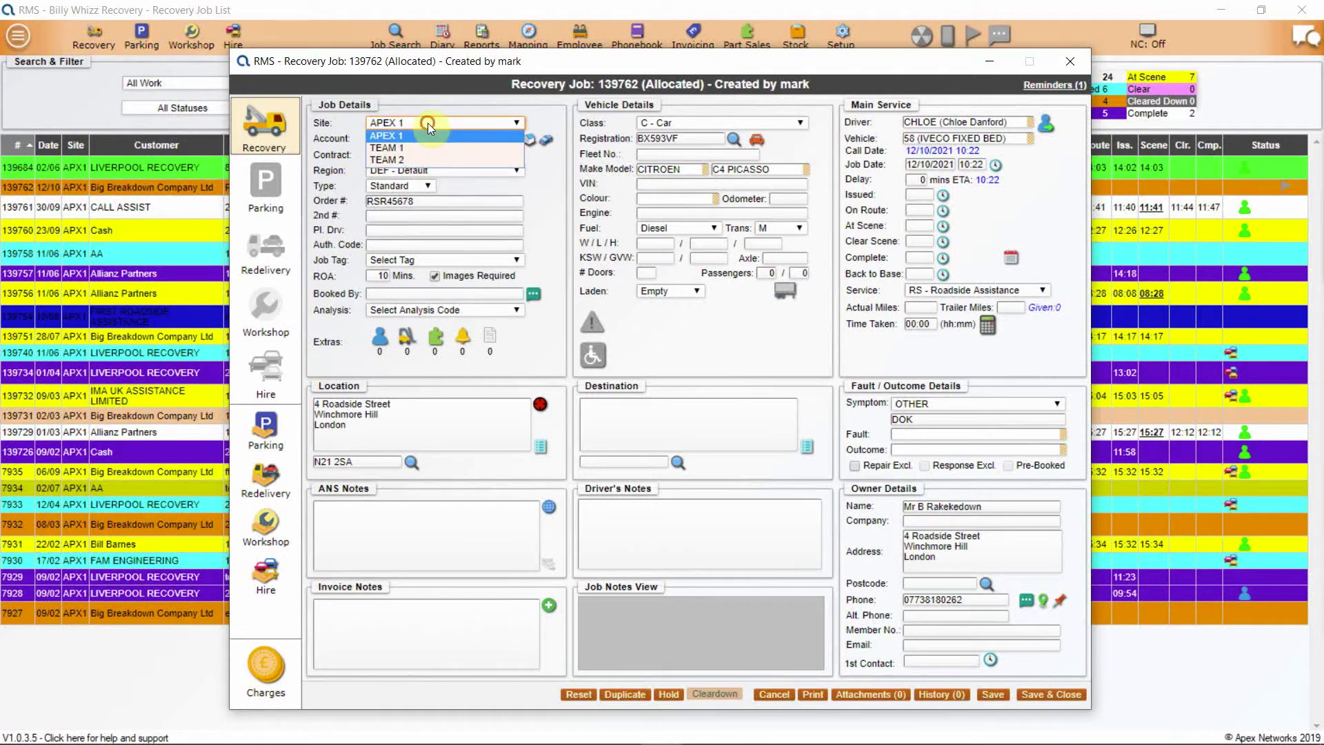
click(428, 123)
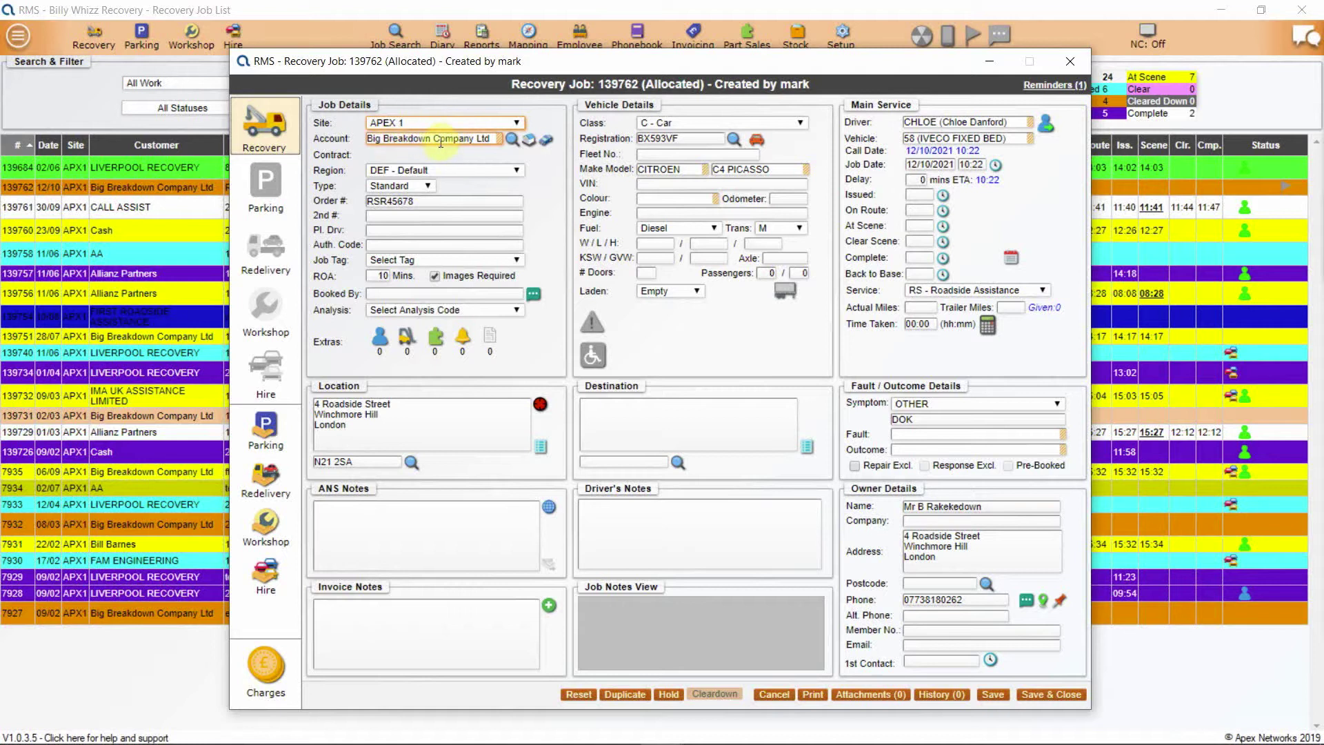
click(528, 142)
click(517, 170)
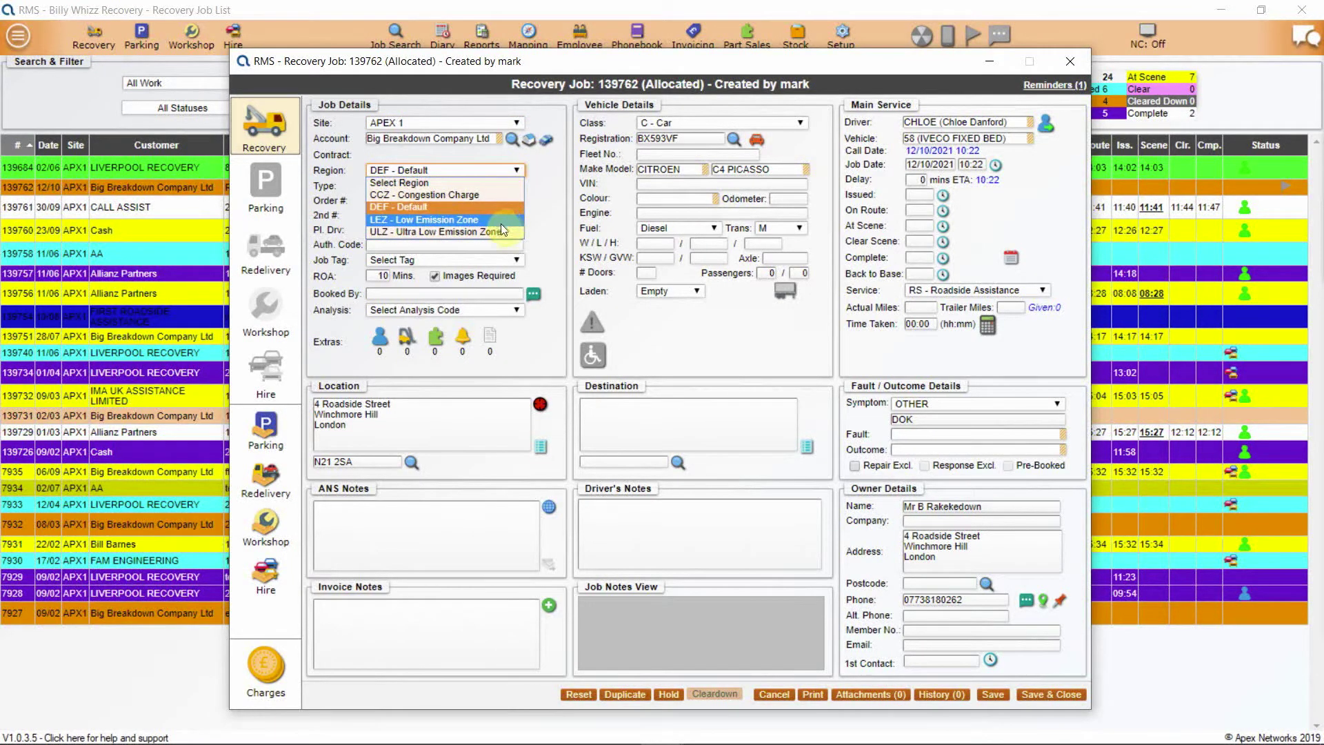
click(549, 181)
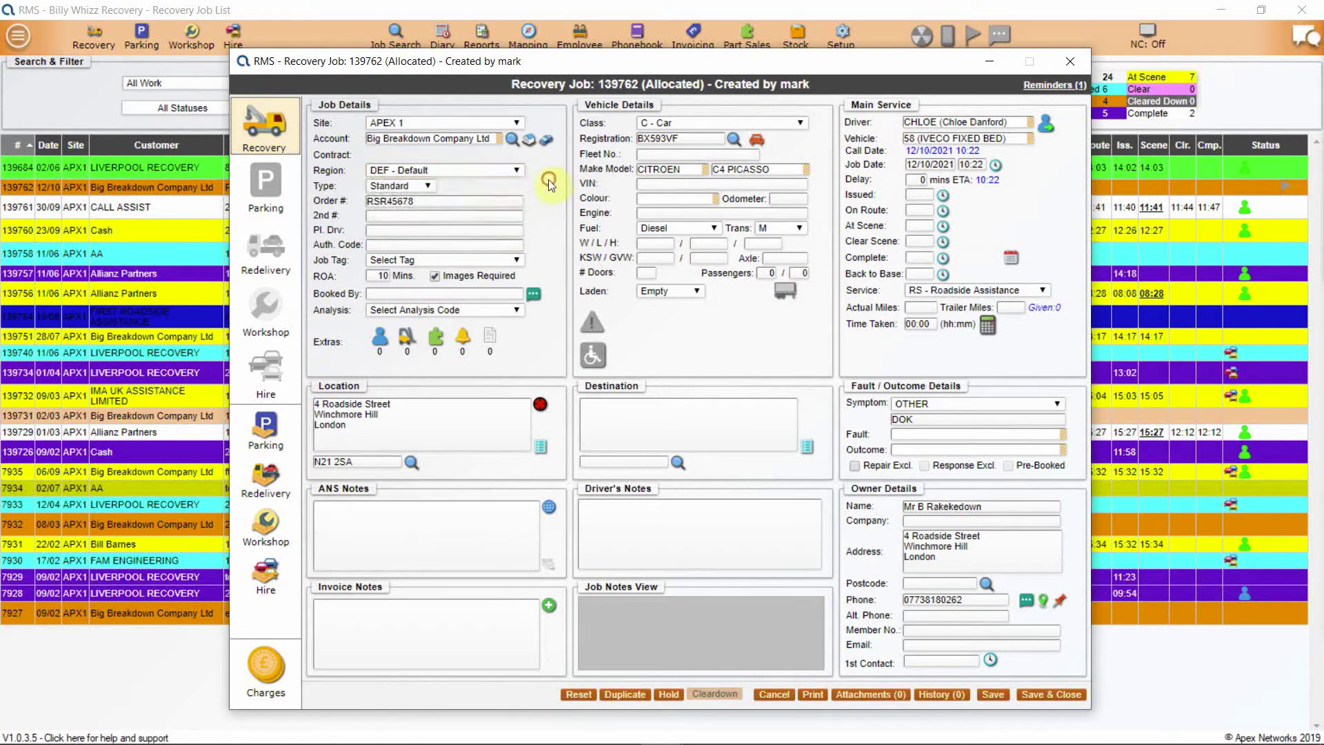
click(429, 184)
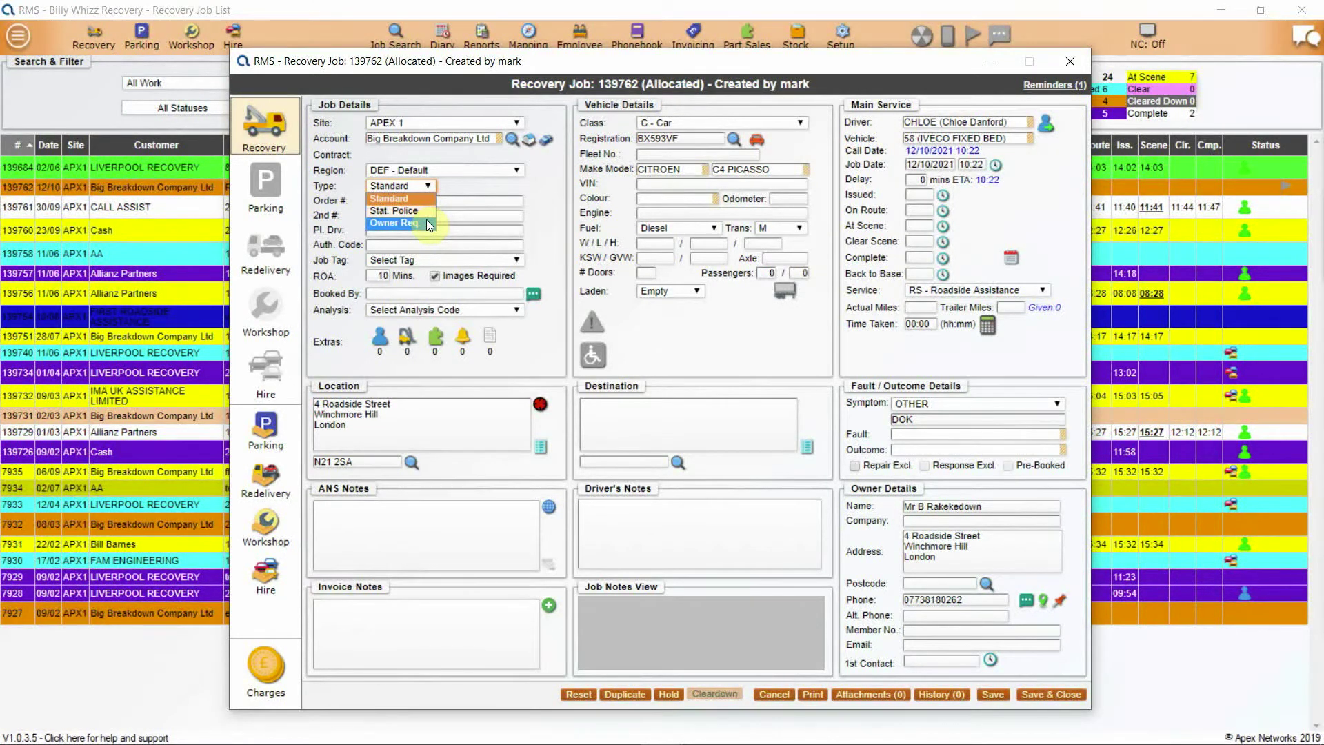
click(418, 184)
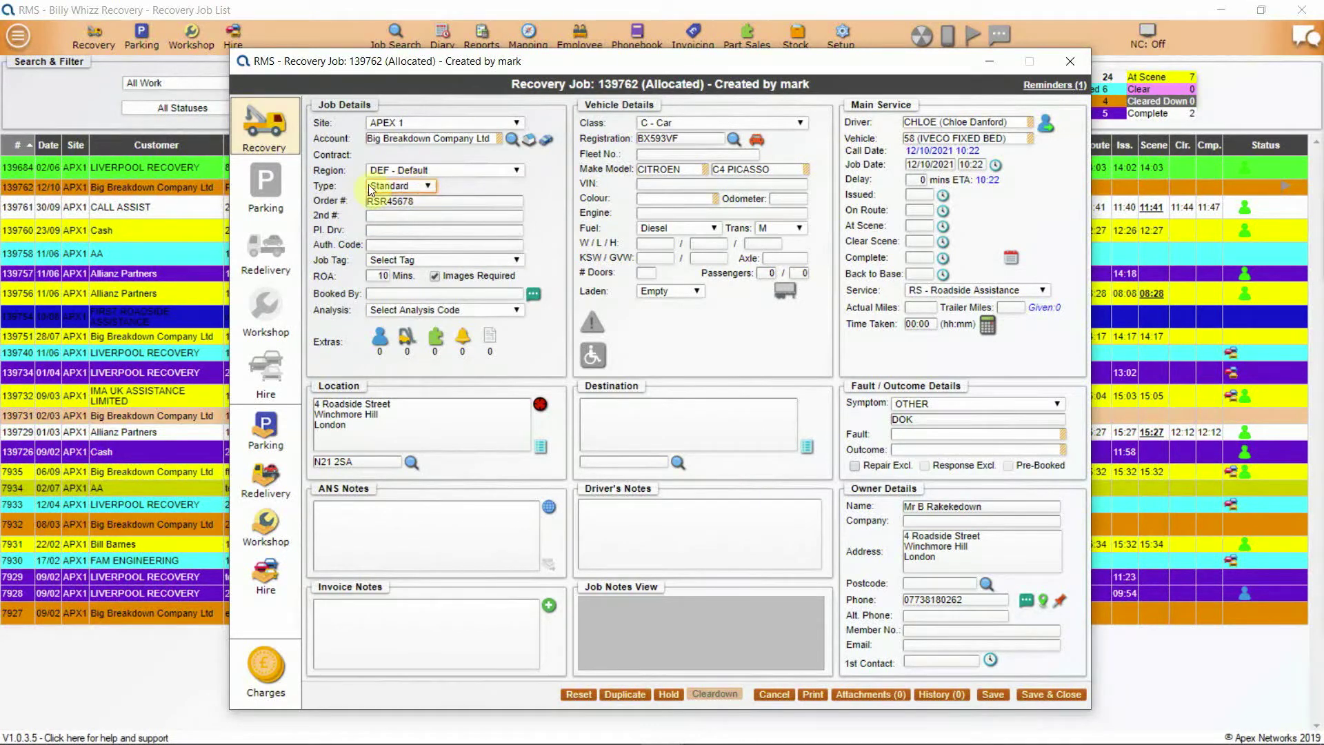
click(436, 211)
click(440, 202)
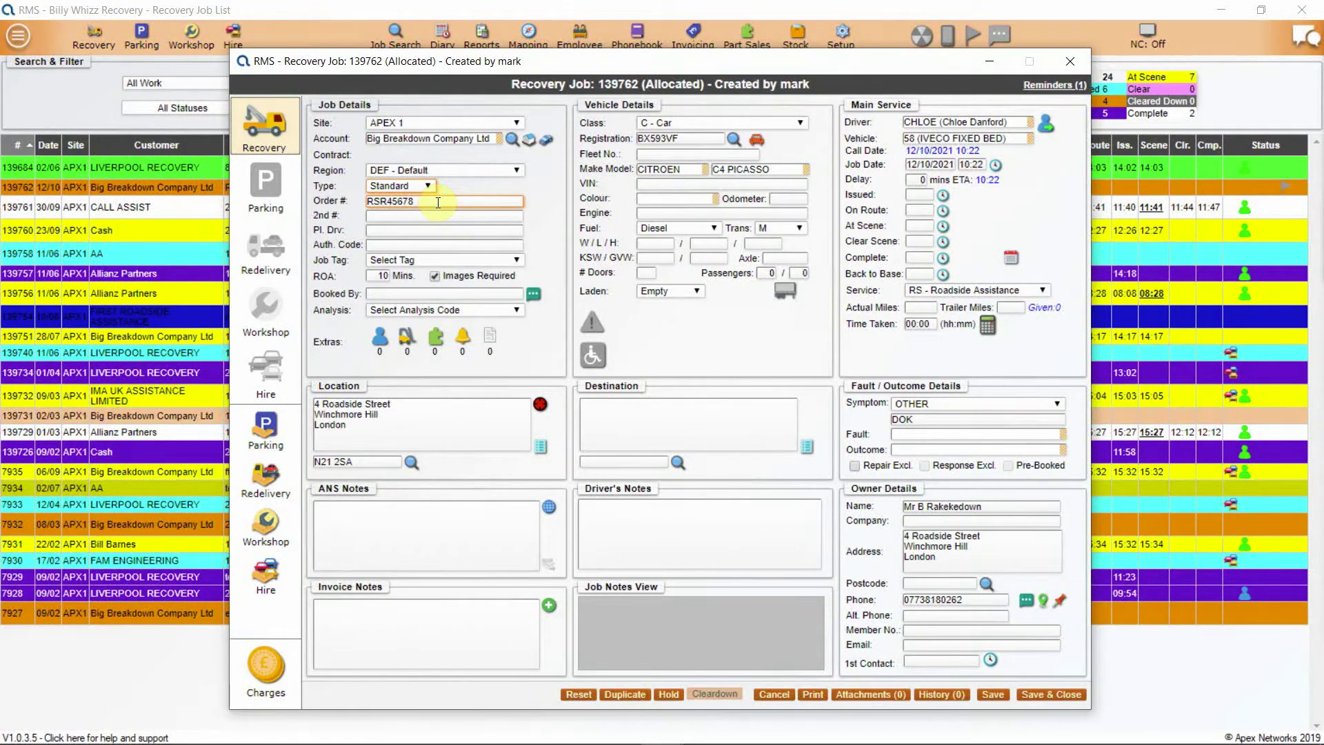
click(412, 216)
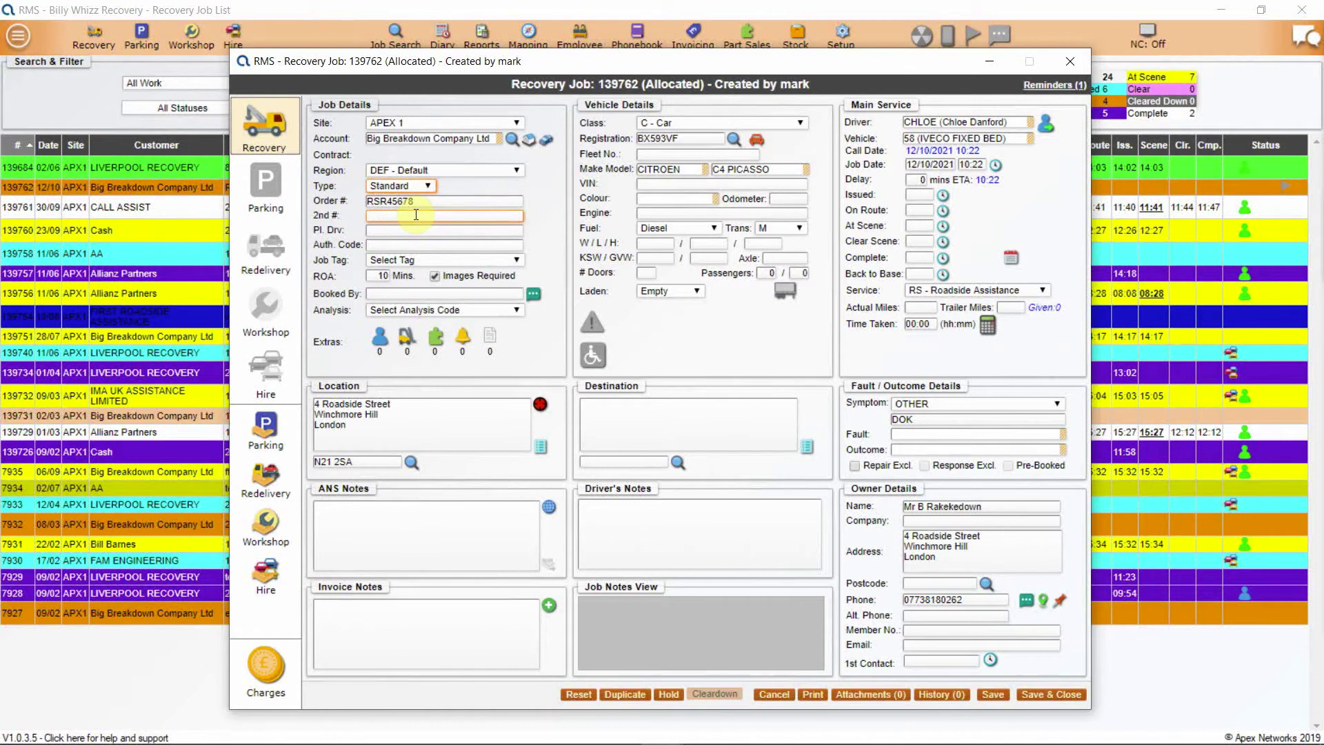
click(414, 229)
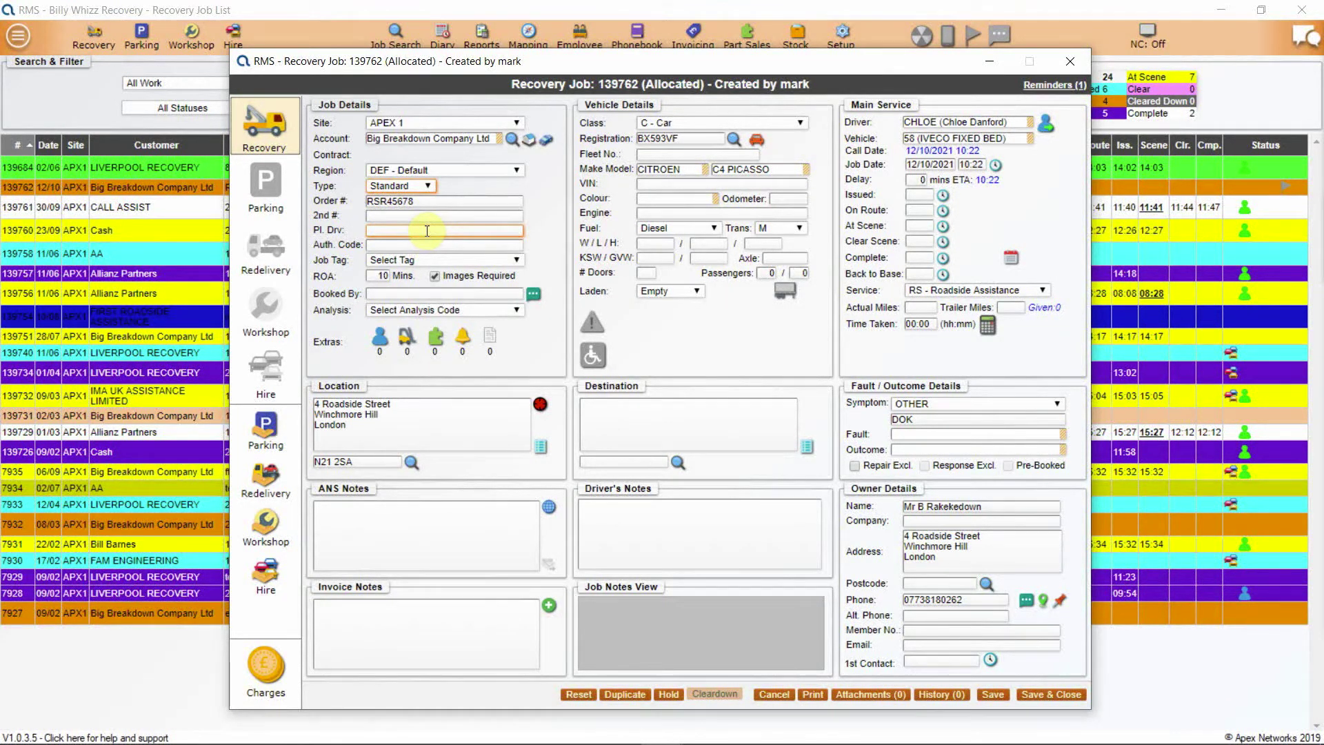
click(427, 246)
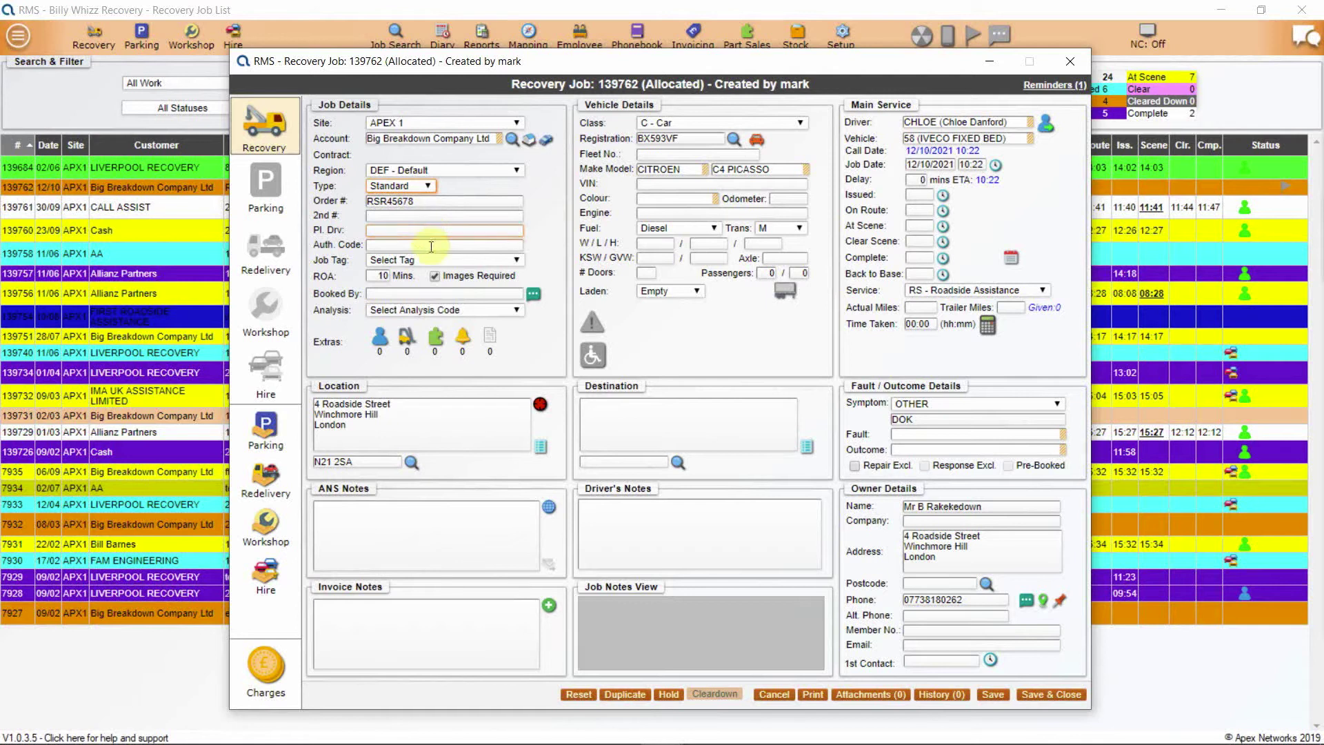
Leave the Job Tag unset and visit the Booked By and driver's notes fields
click(517, 260)
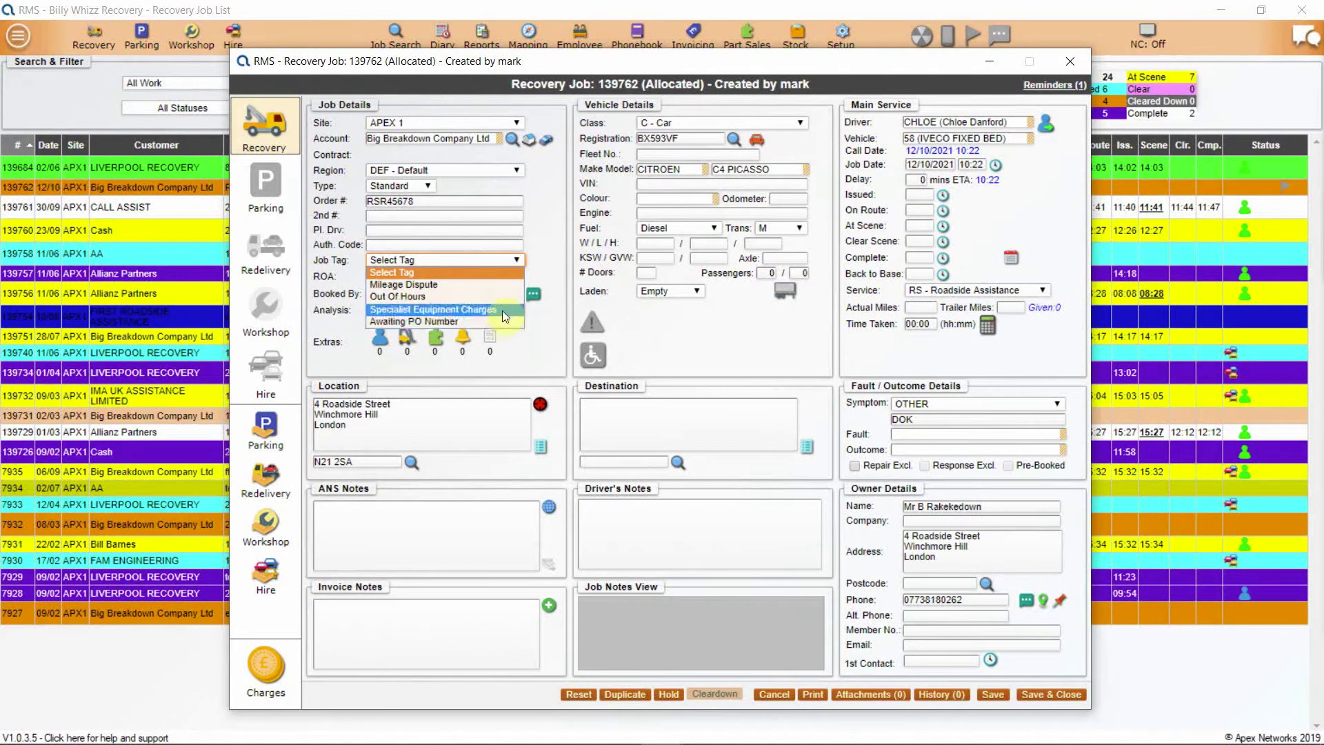
click(501, 276)
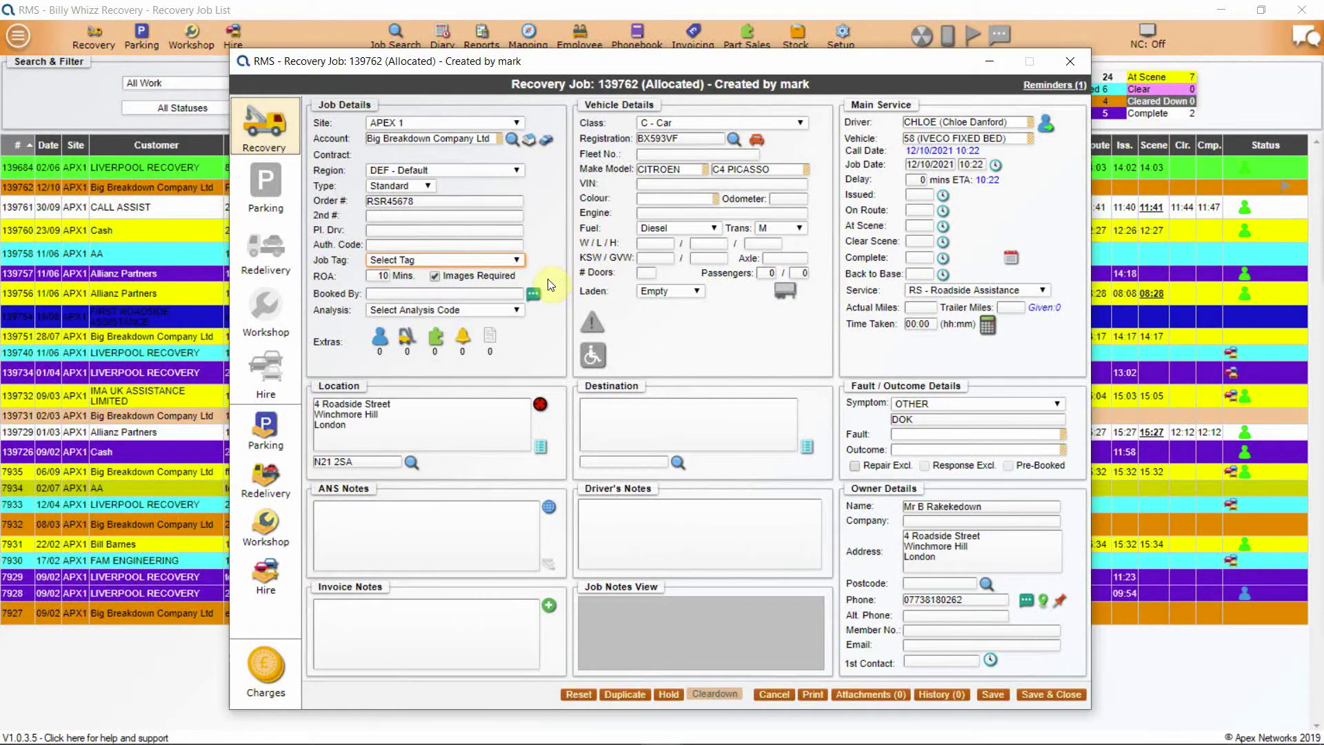
click(518, 293)
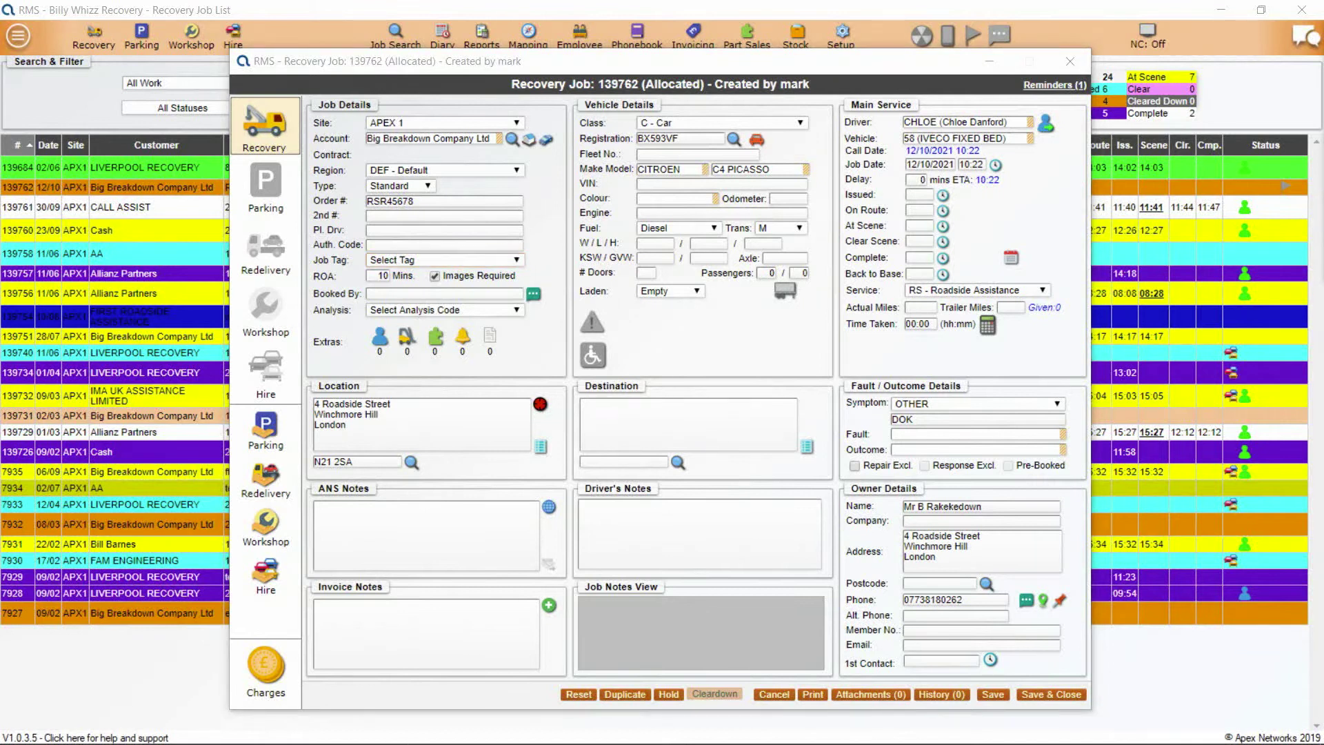
click(631, 540)
Set Analysis to On Site Collection and open Big Breakdown Company Ltd's sales account settings
click(509, 309)
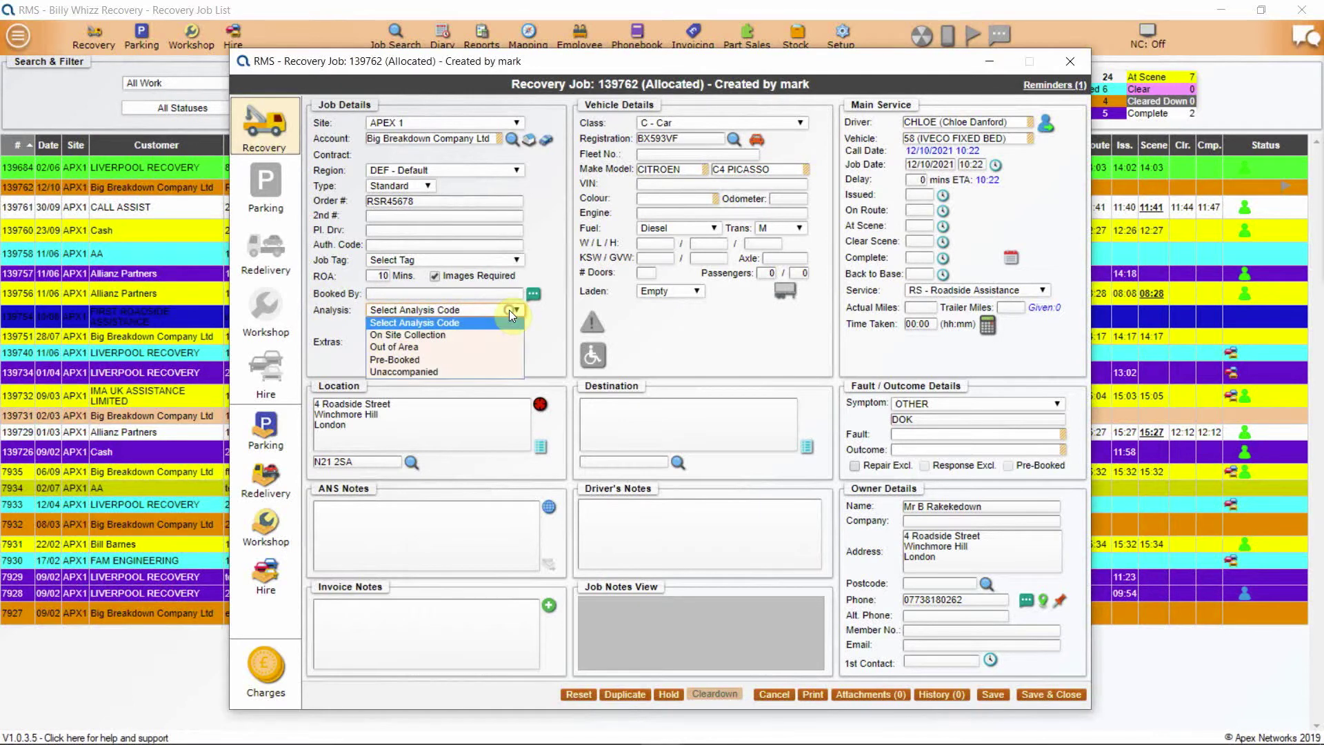
click(487, 341)
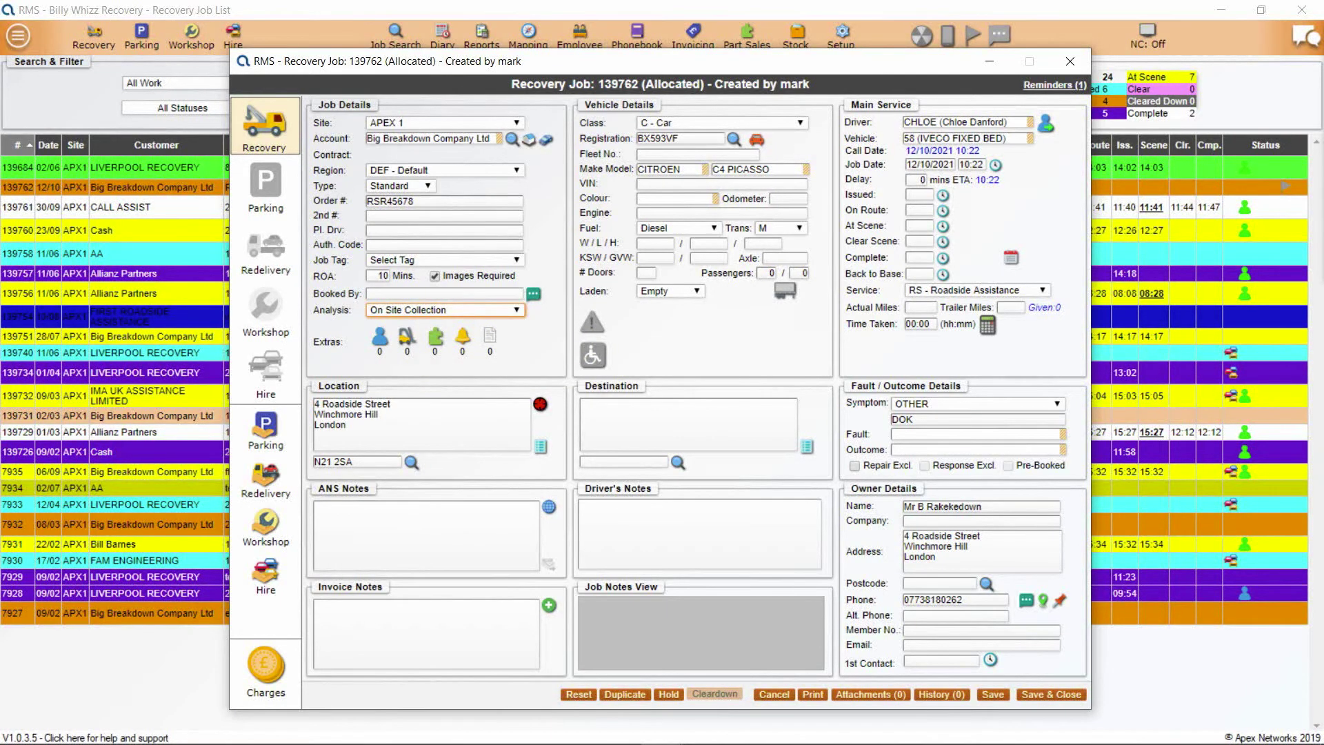
click(529, 139)
drag(1010, 177, 613, 74)
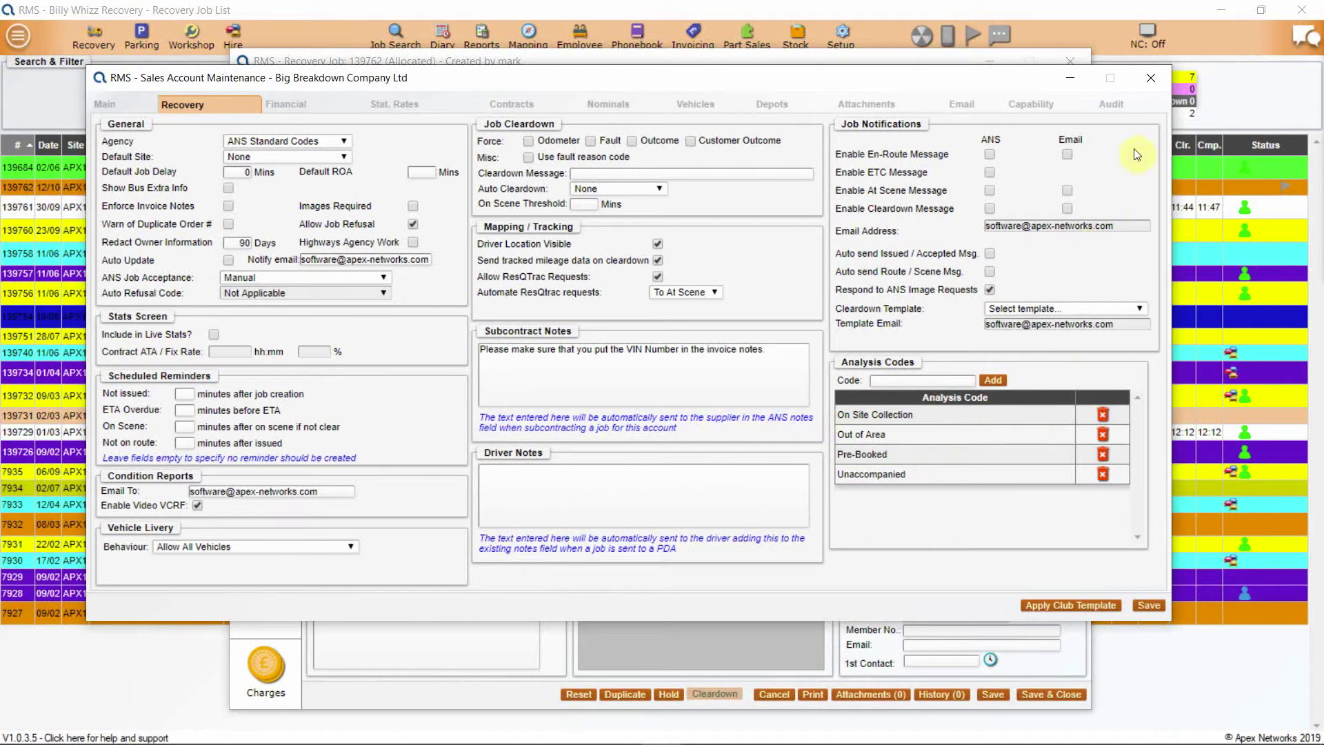
Close the Sales Account Maintenance window to return to job 139762
click(1150, 78)
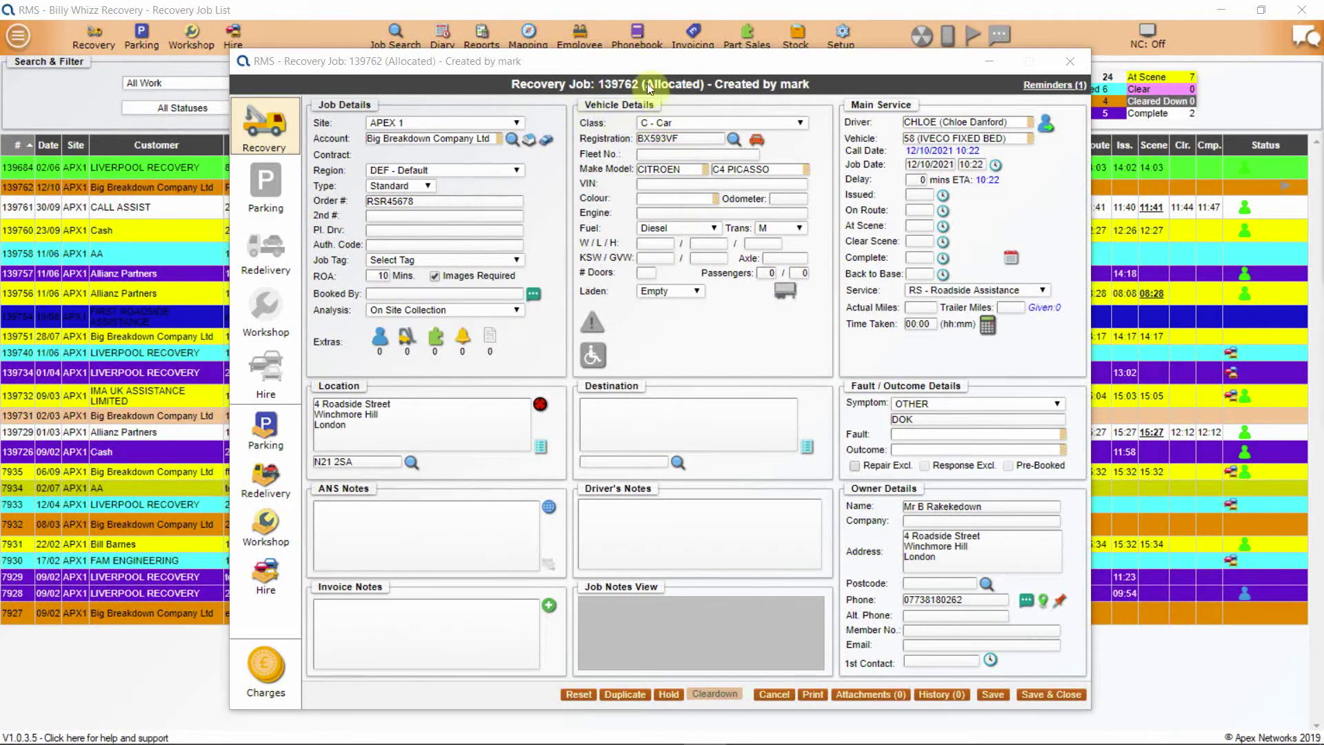
click(709, 122)
click(709, 123)
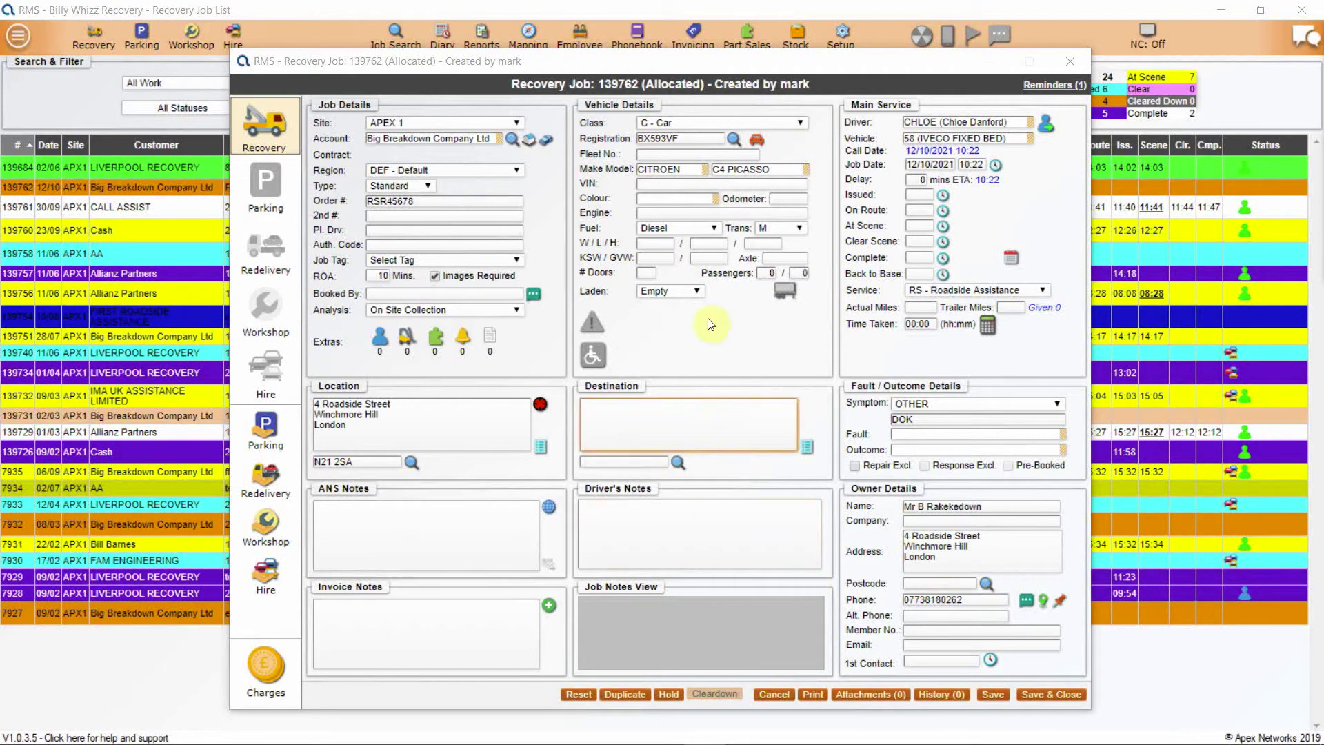
click(708, 228)
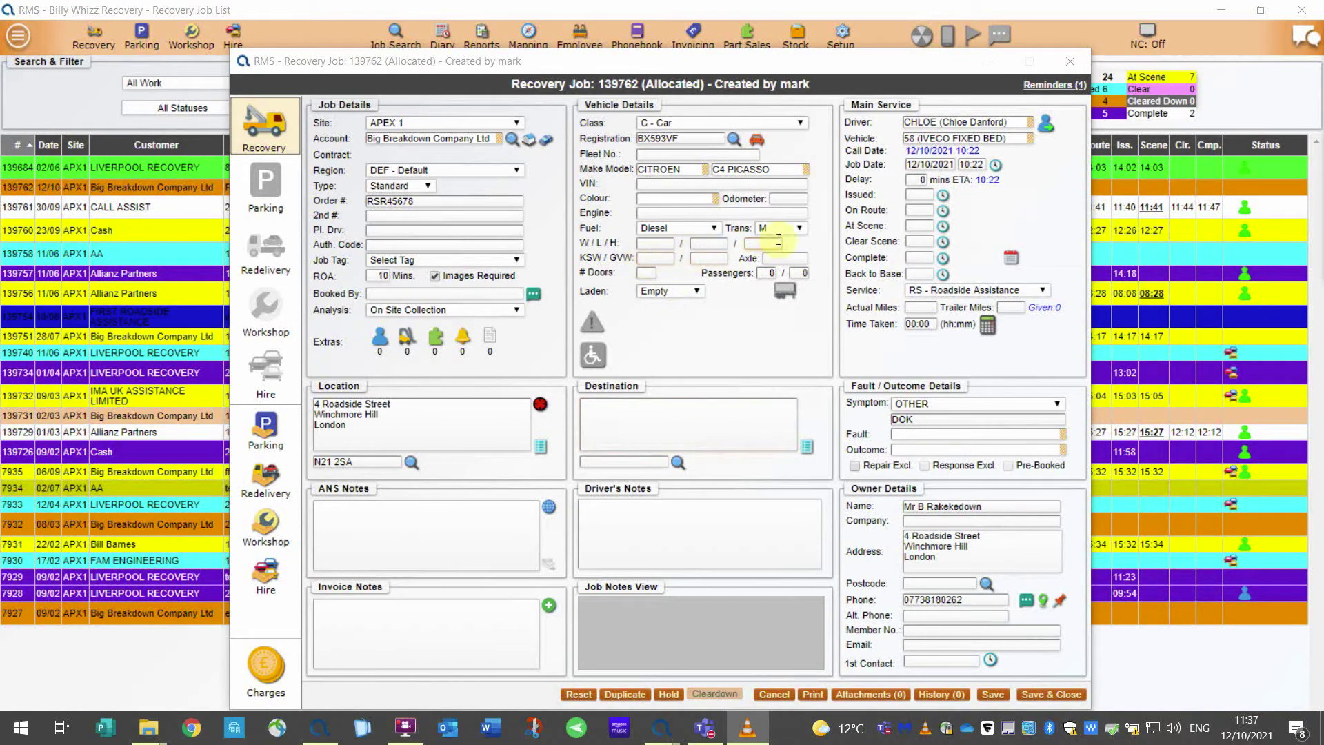
Keep transmission at M and step through the driver's notes, KSW and GVW fields
click(800, 229)
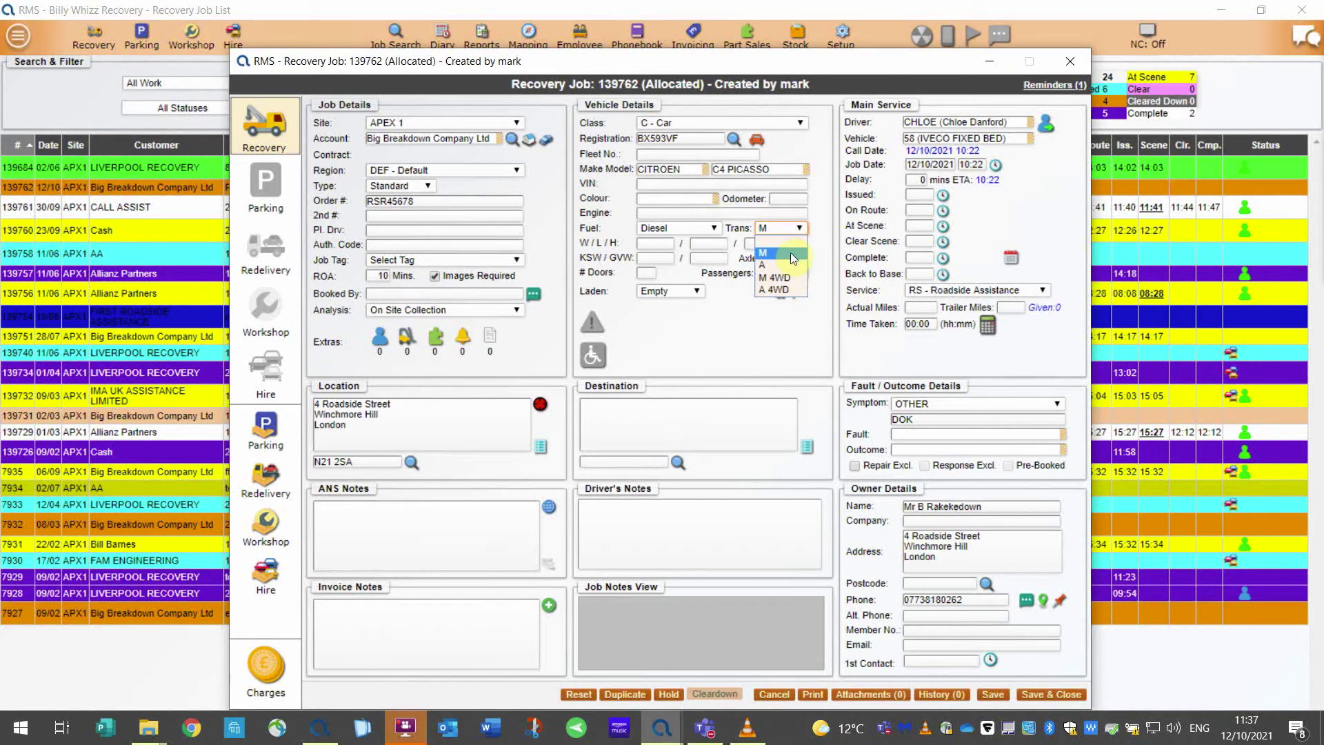
click(824, 247)
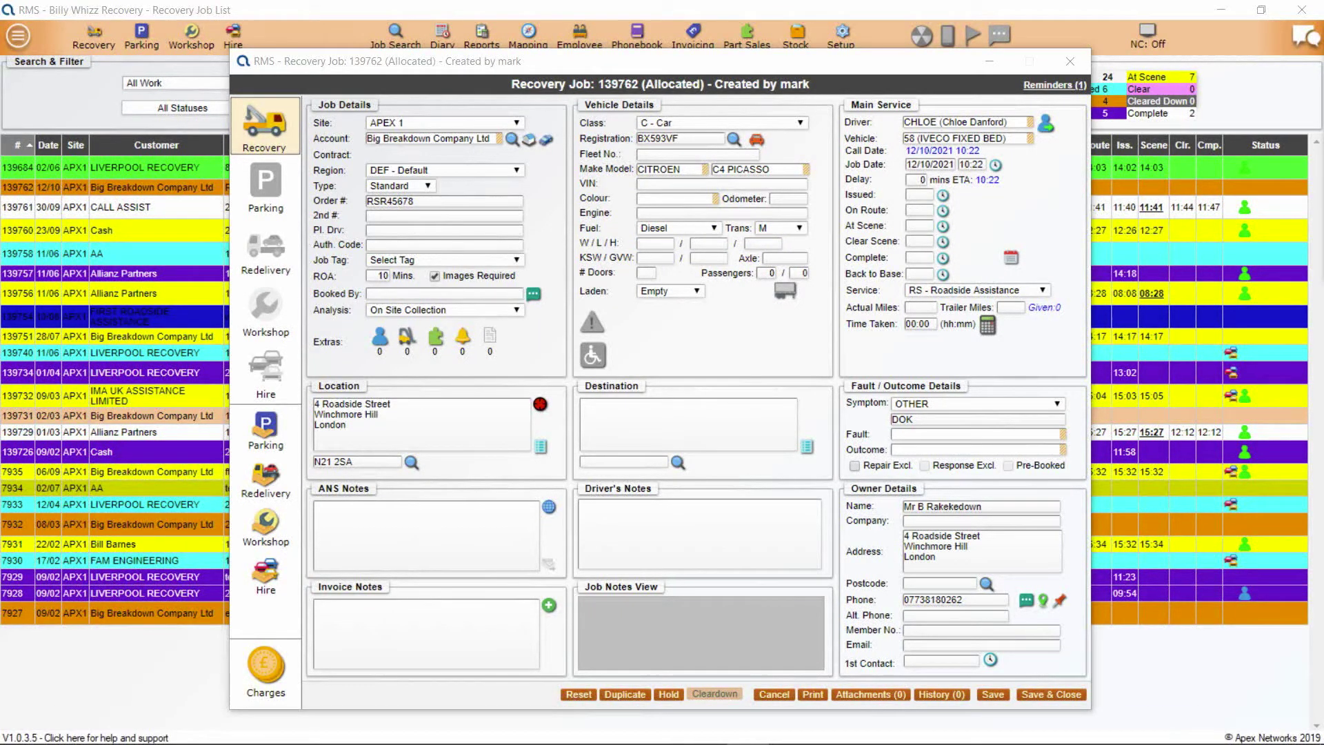
click(695, 525)
click(655, 260)
click(698, 257)
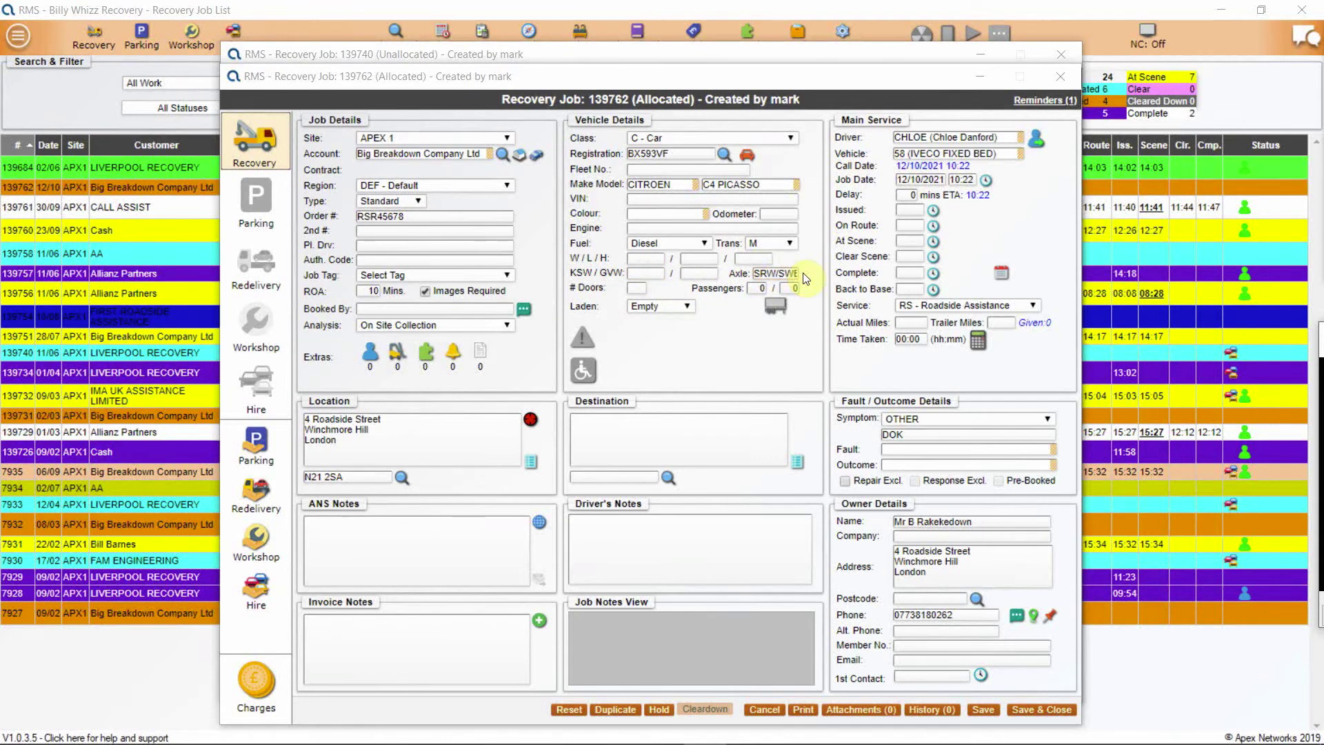
Step into the Axle and adult Passengers fields, then view the Laden options
click(800, 273)
click(753, 286)
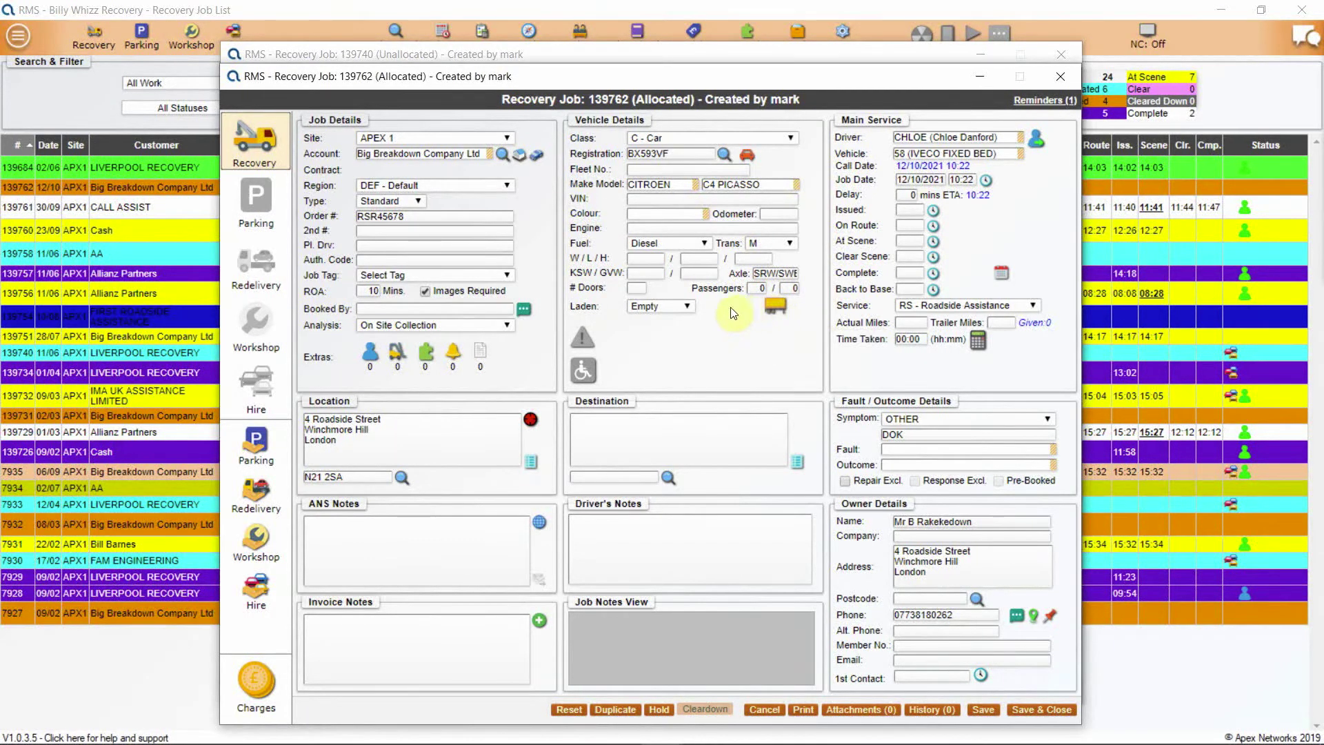
click(687, 307)
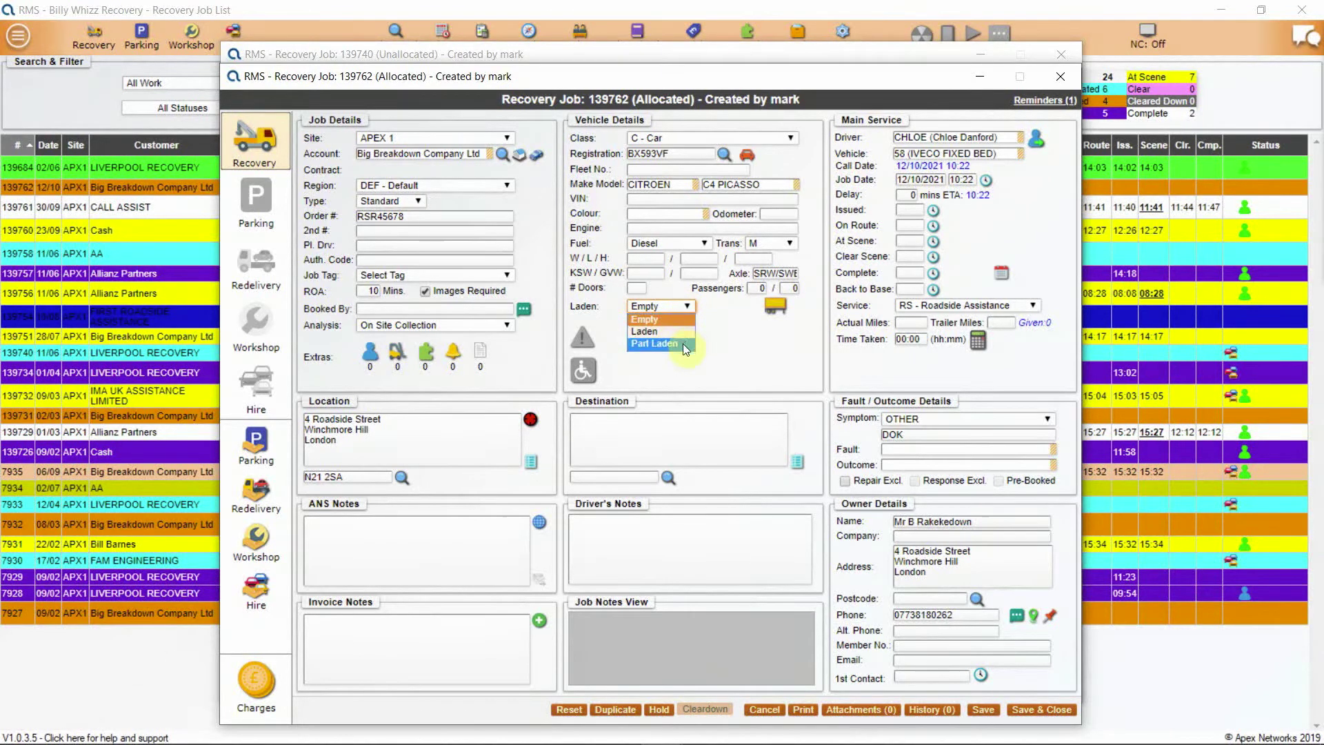
Keep the load state Empty and toggle the priority flag on, then back off
click(684, 309)
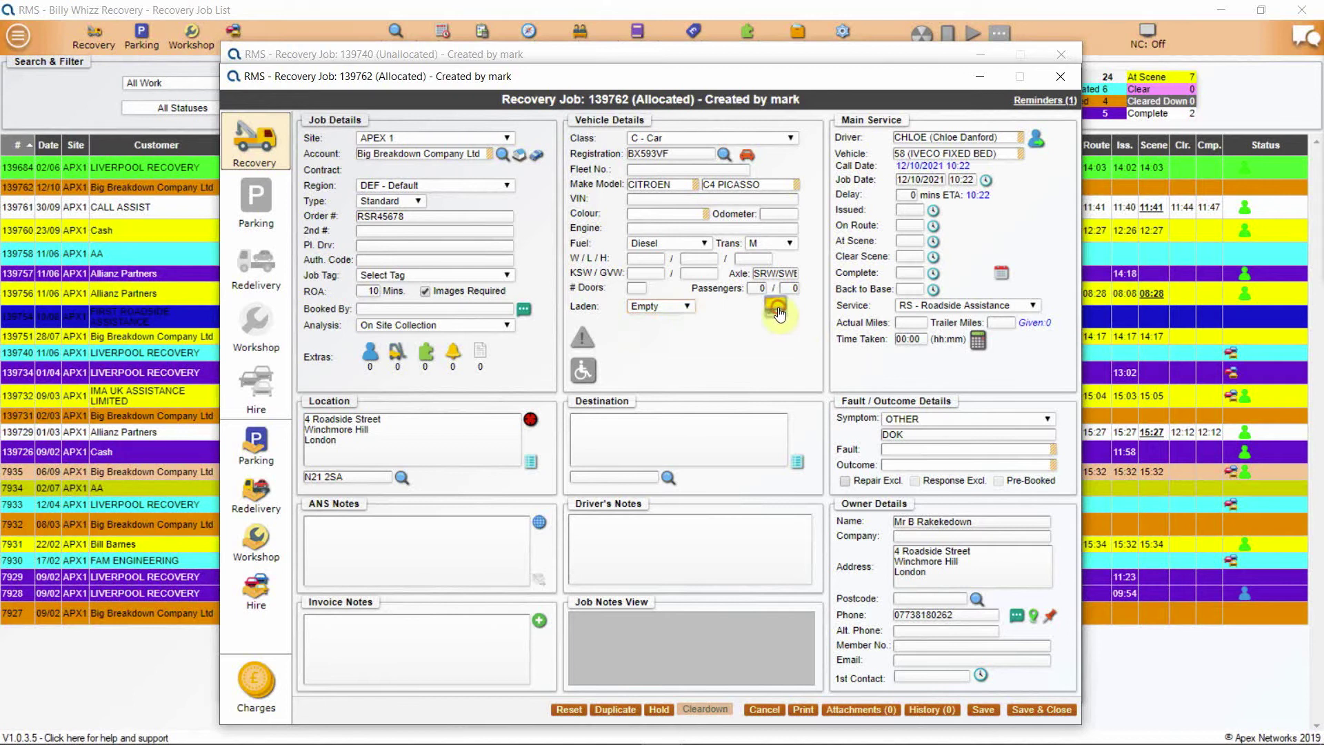
click(587, 352)
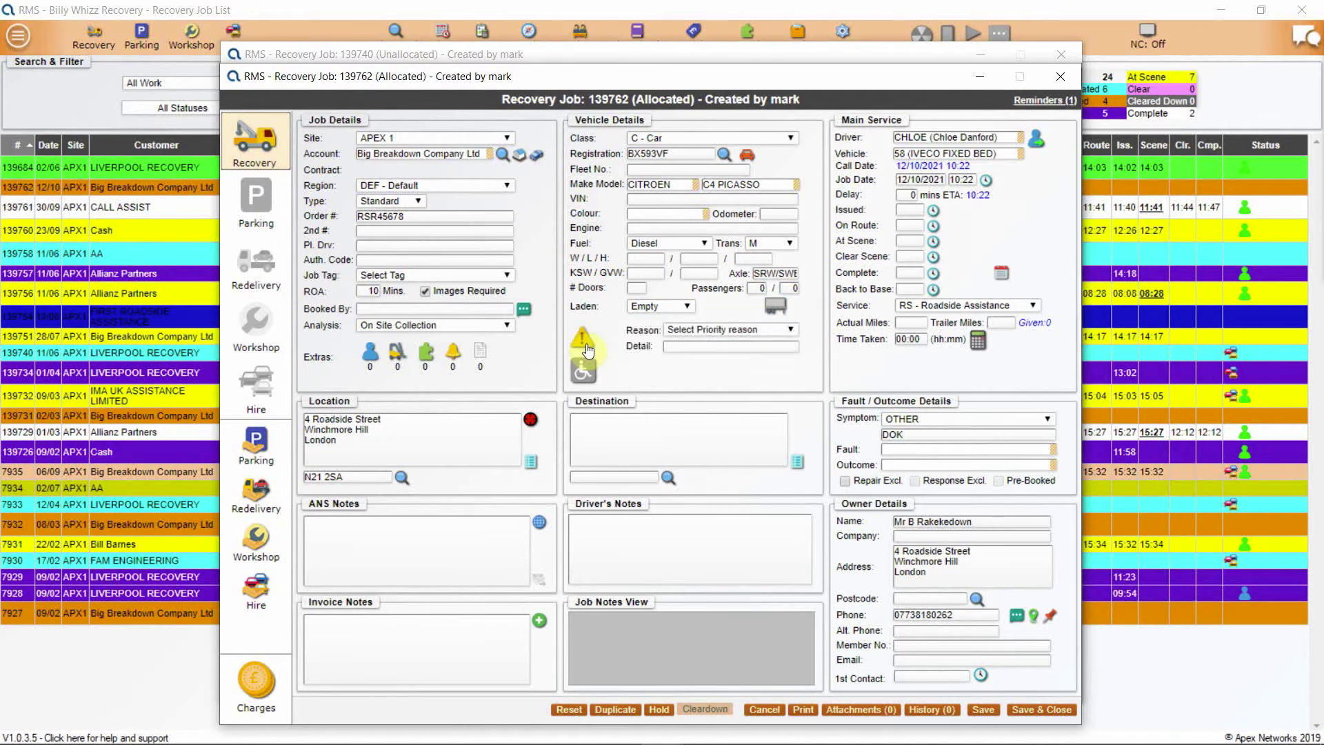
click(706, 338)
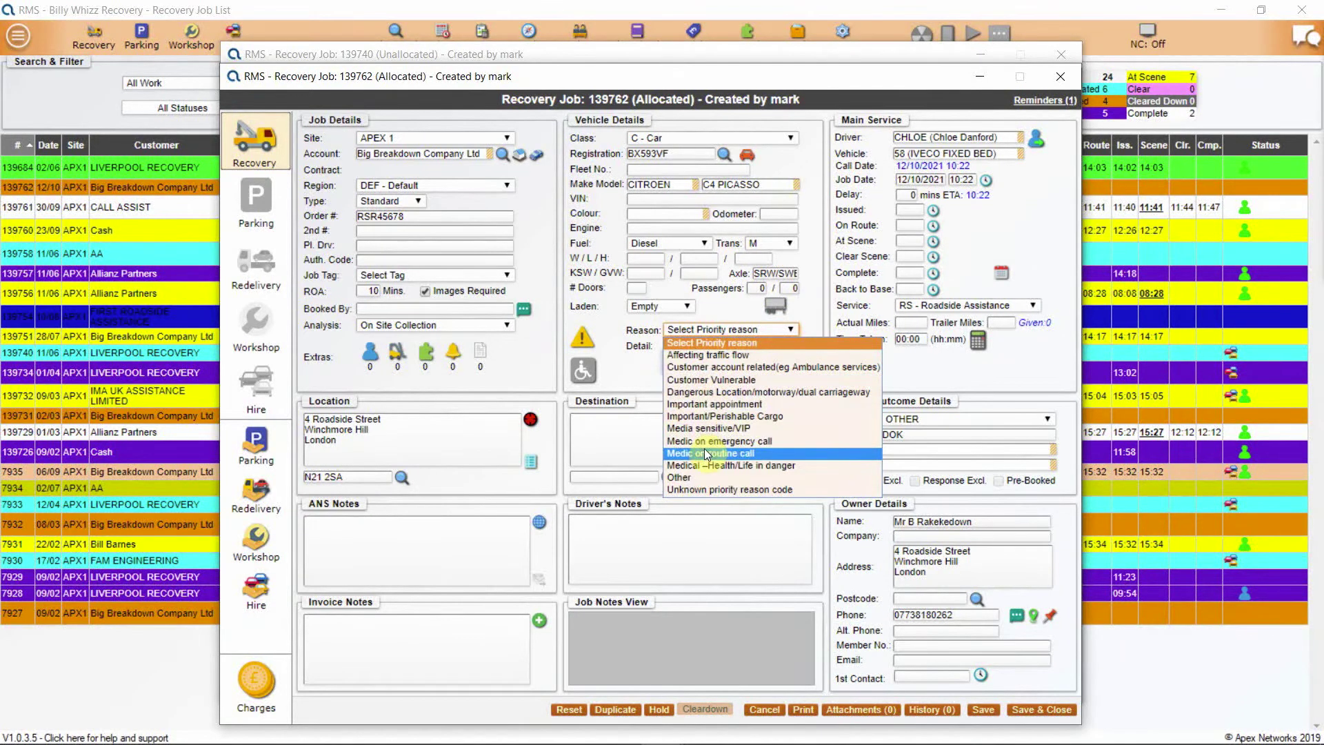
click(656, 350)
click(678, 345)
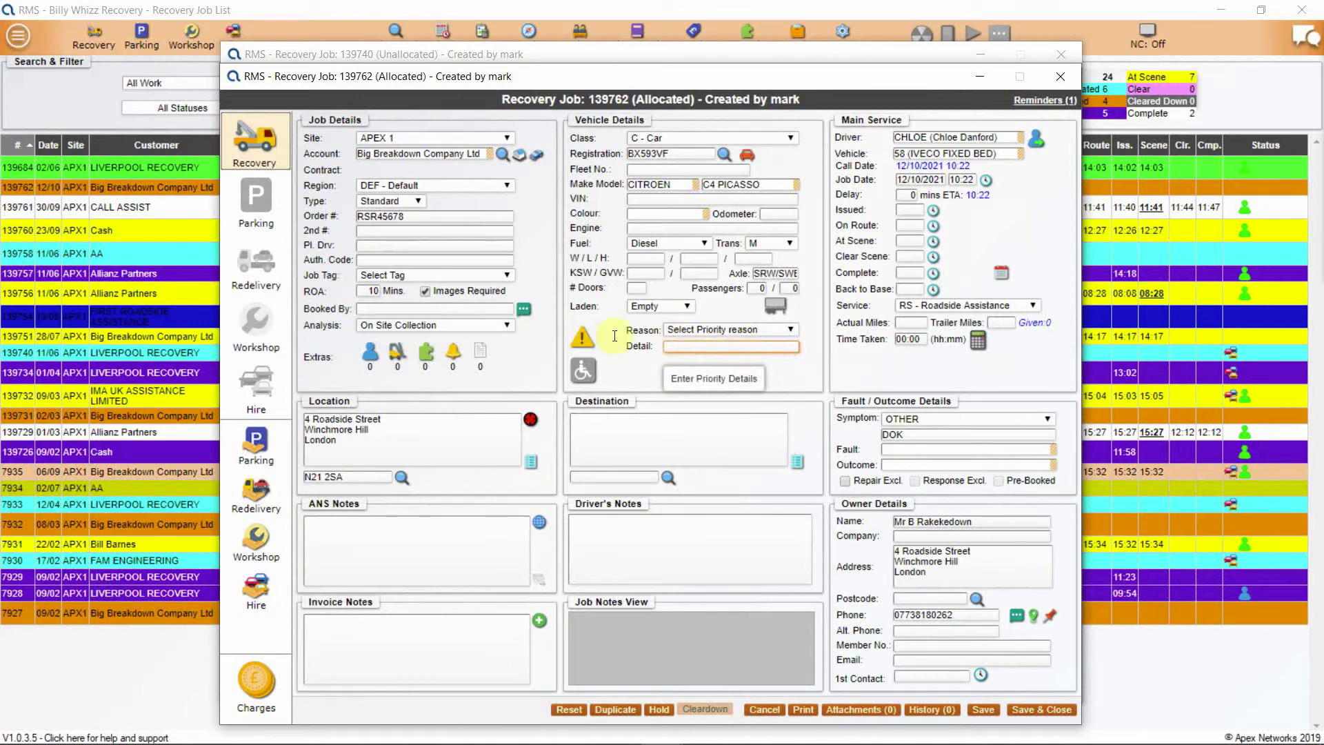
click(582, 337)
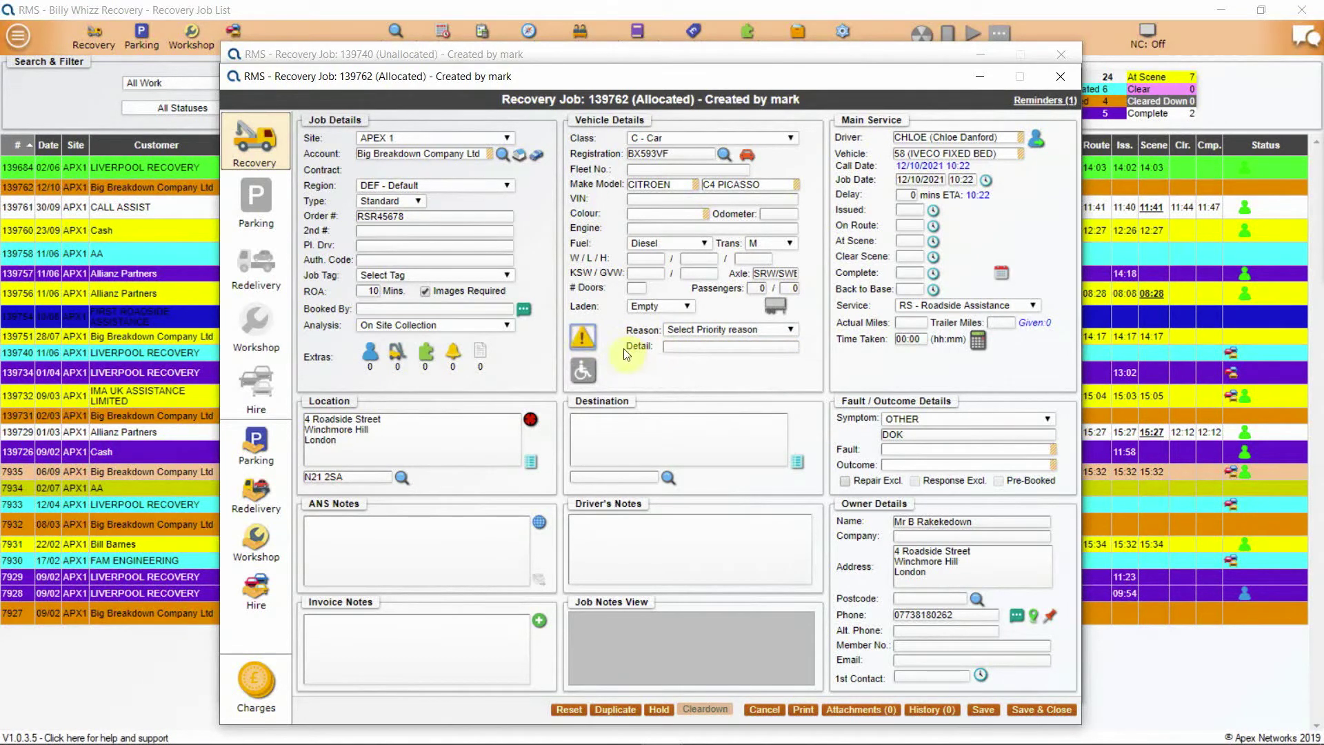
Toggle the special-needs marker on and off, then bring job 139740 forward
click(581, 377)
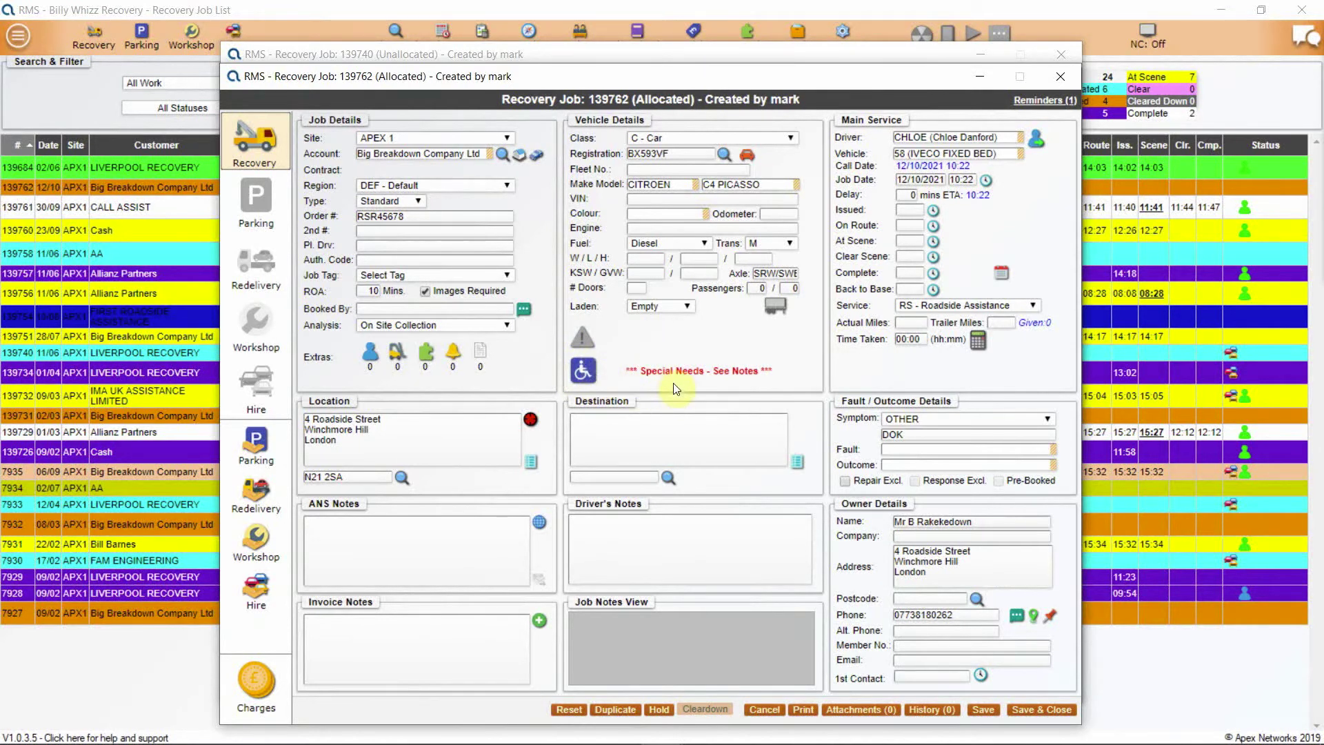
click(586, 375)
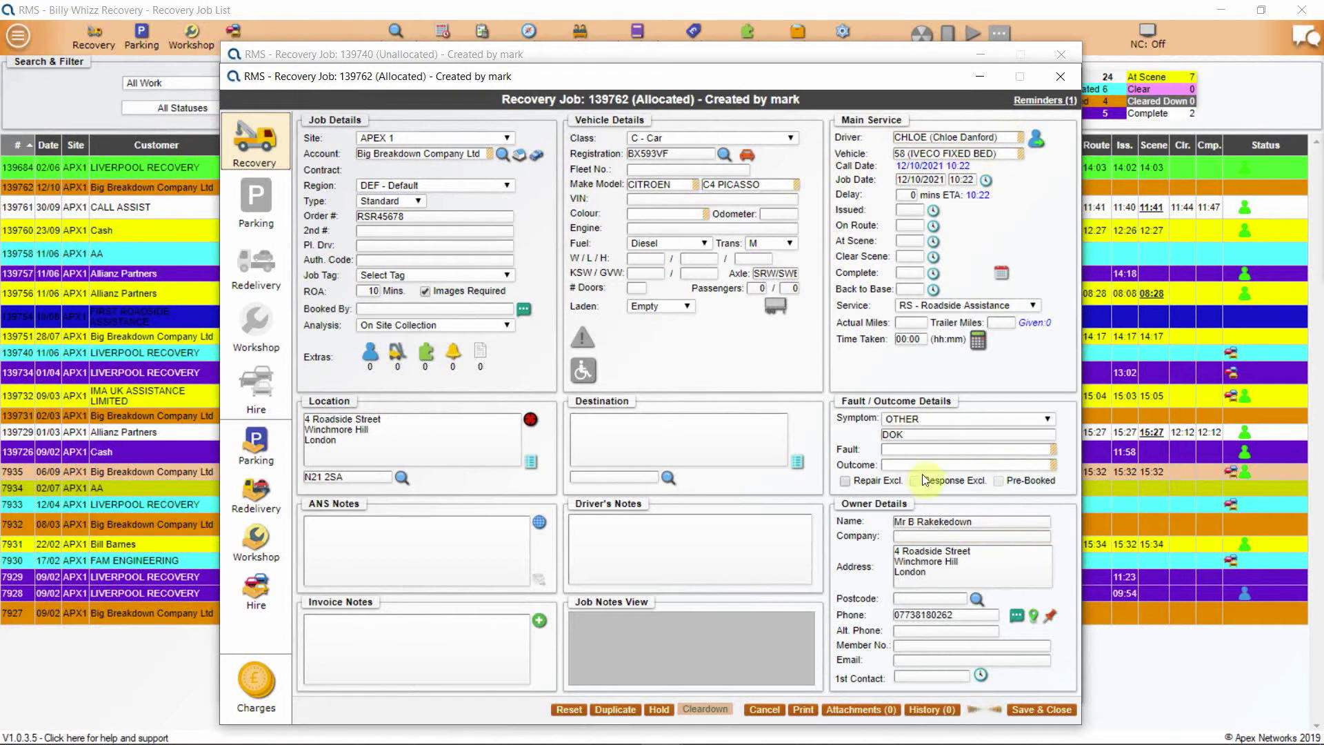
click(871, 54)
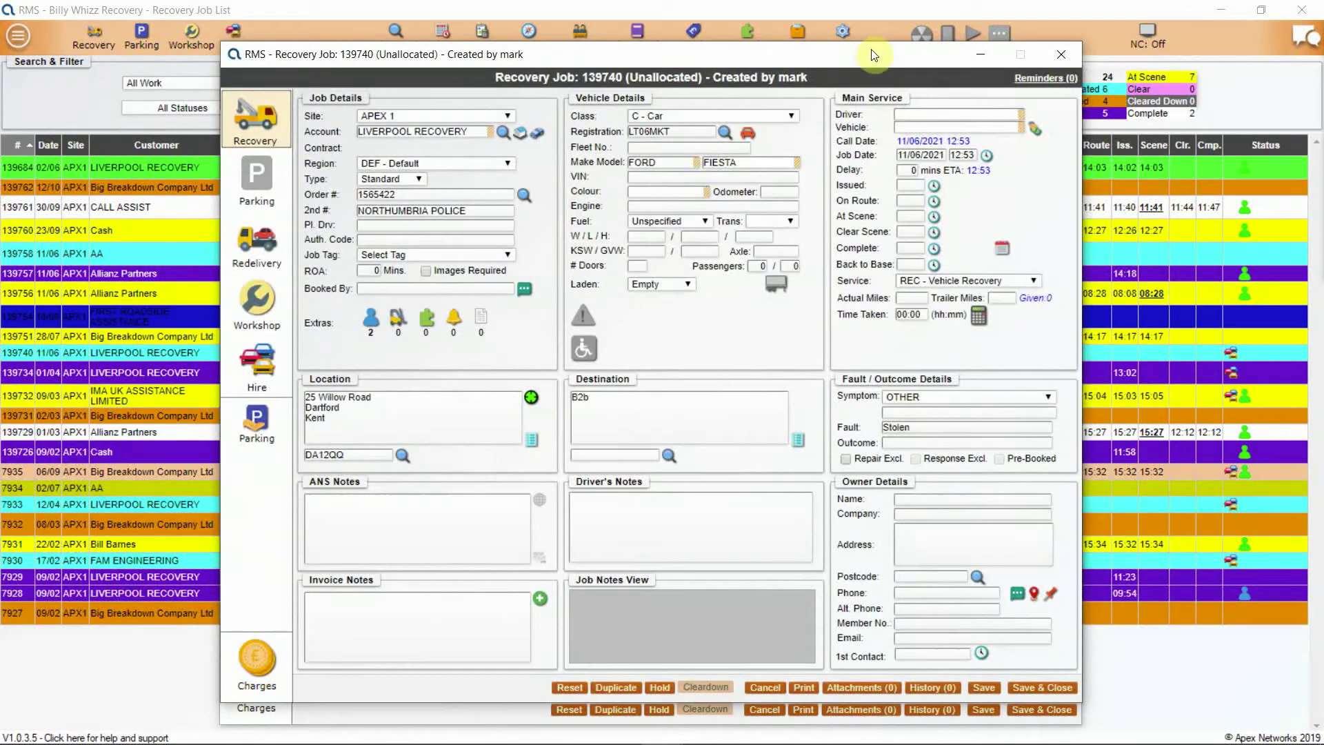
Subcontract job 139740 to PNN (PUNRUN) and acknowledge the confirmation message
click(1034, 131)
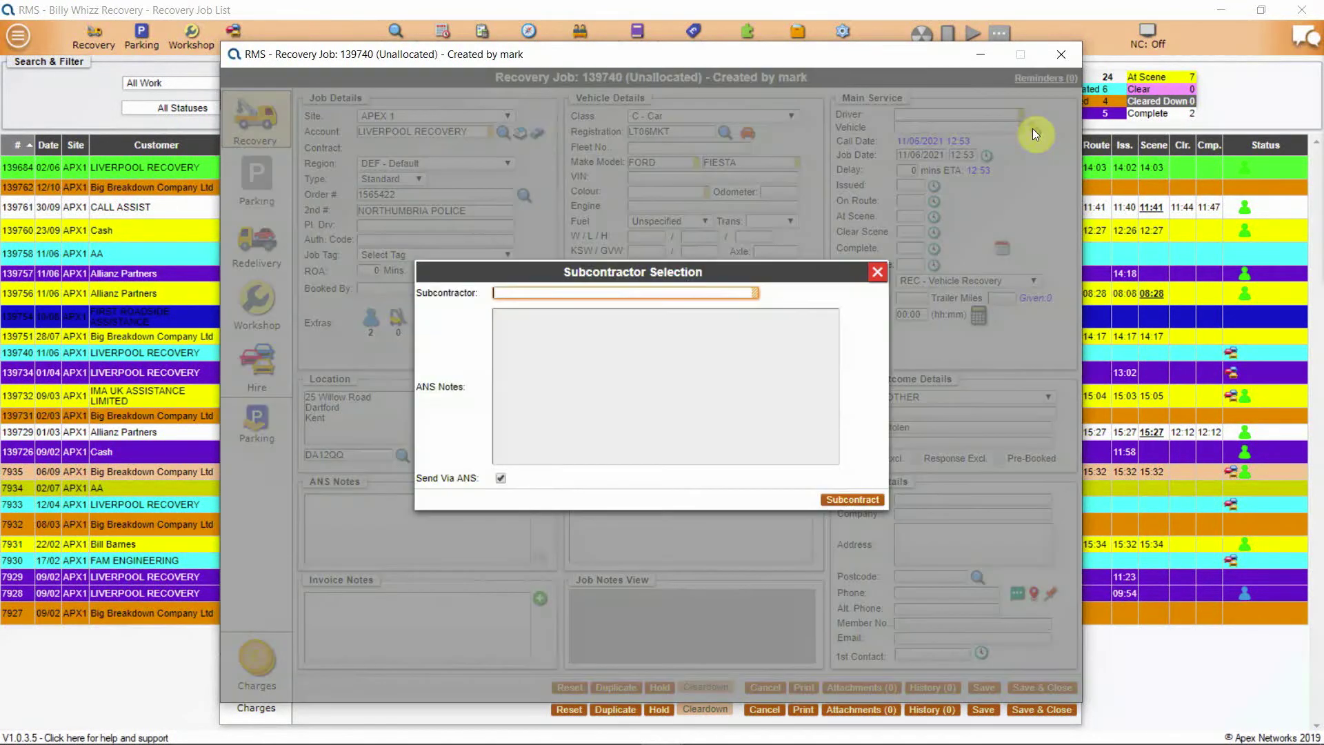
click(593, 293)
text(P)
click(573, 316)
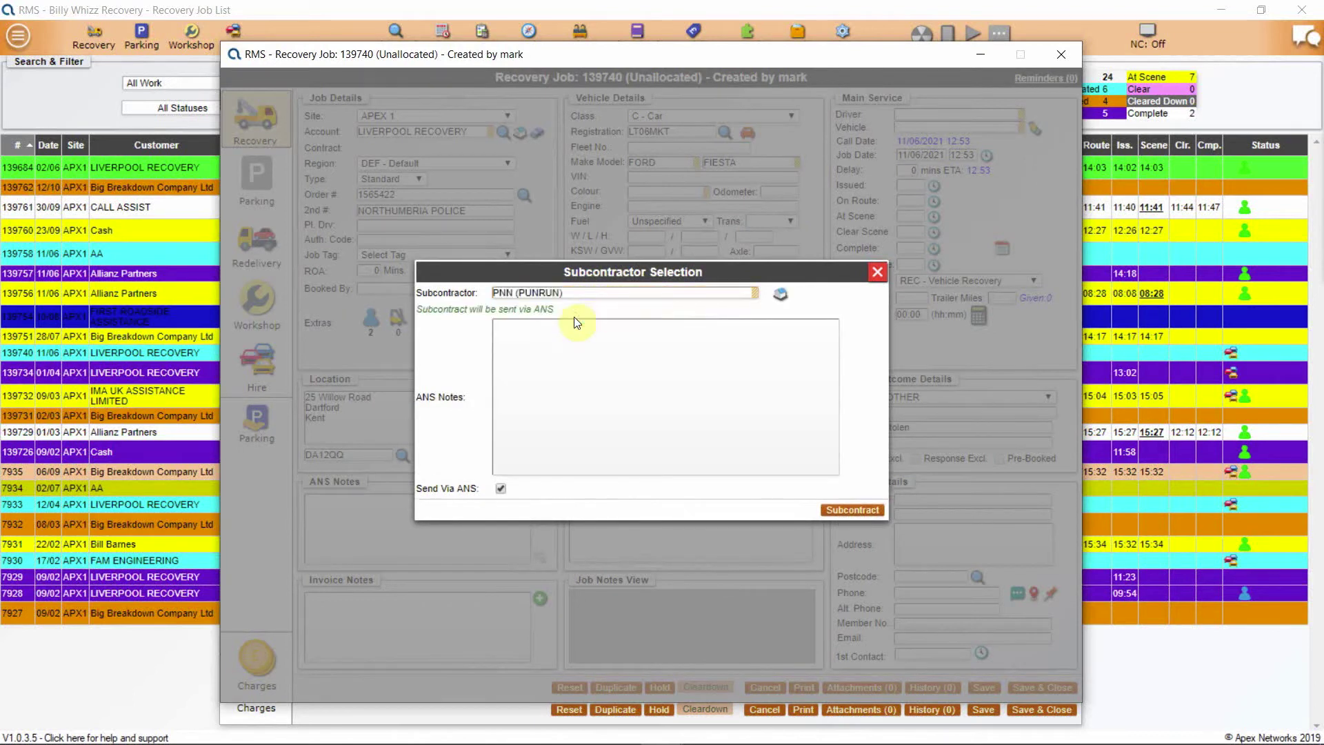
click(848, 506)
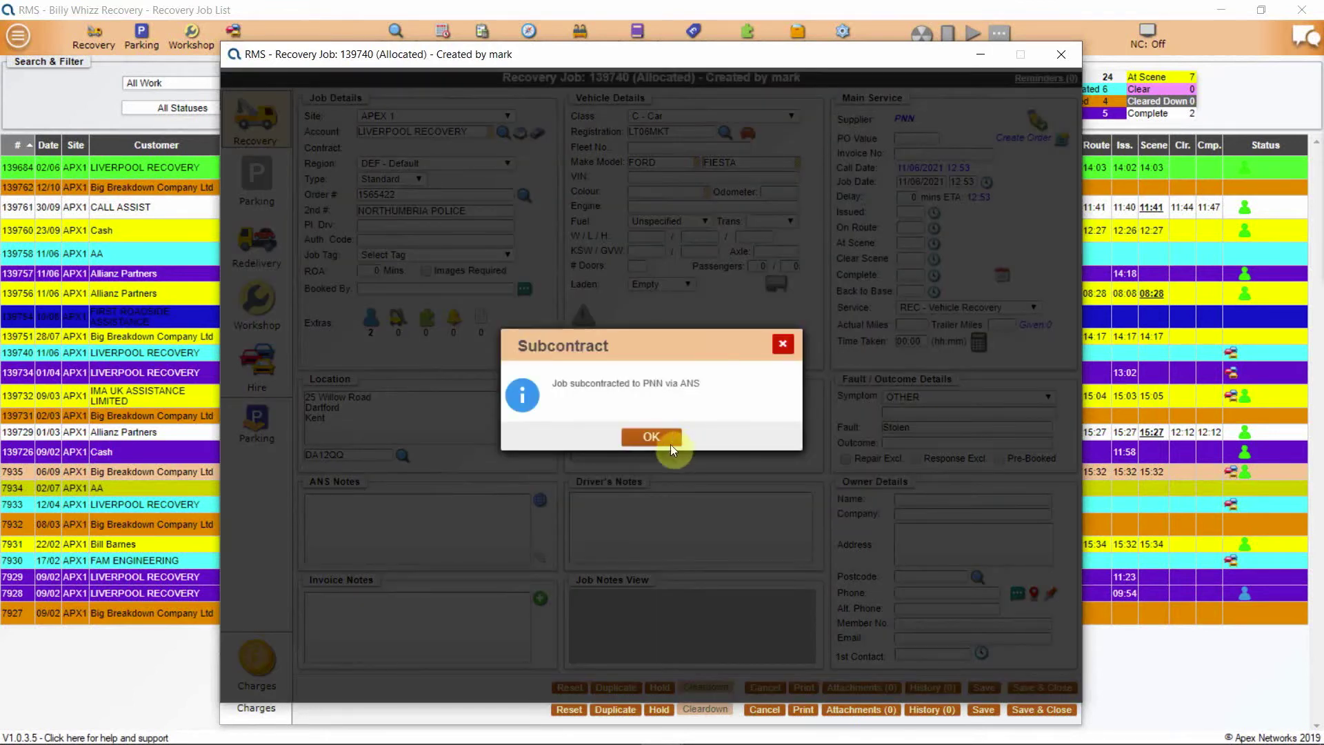
click(670, 446)
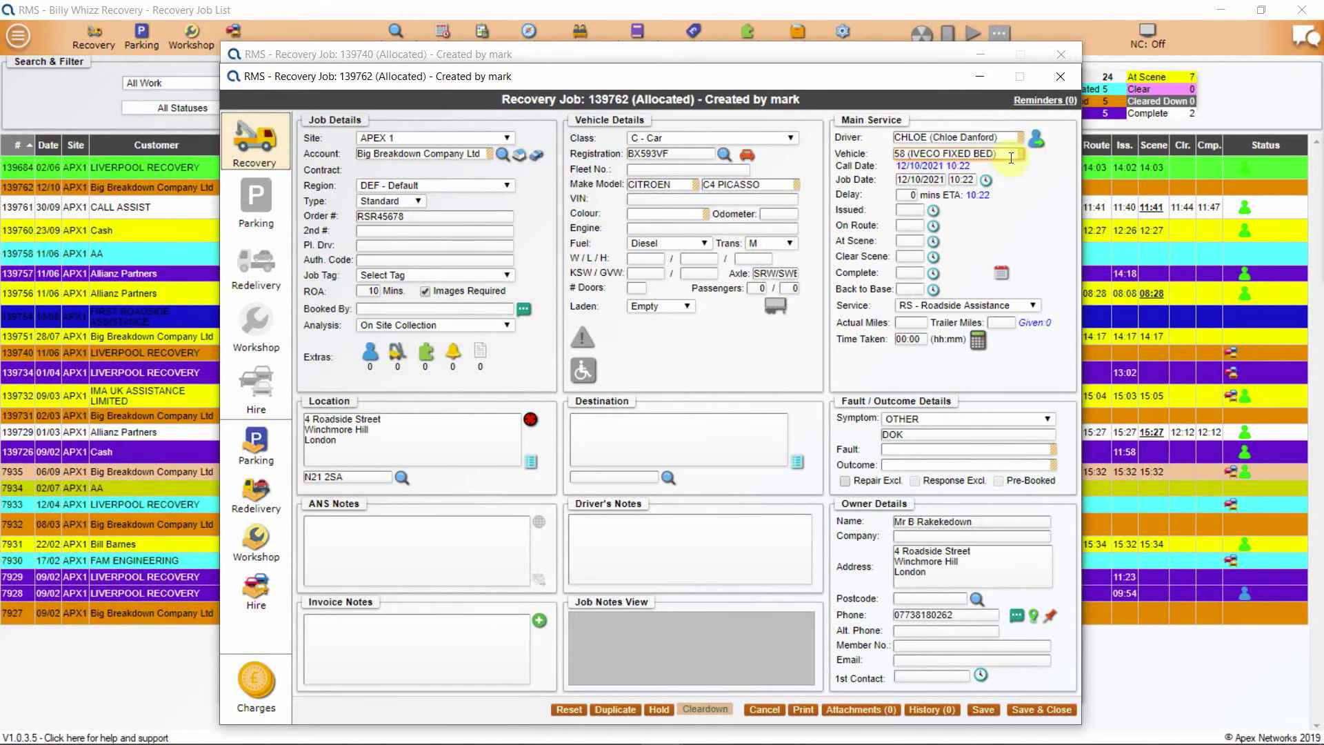
Send job 139762 to its assigned driver and acknowledge the Sent message
click(1043, 140)
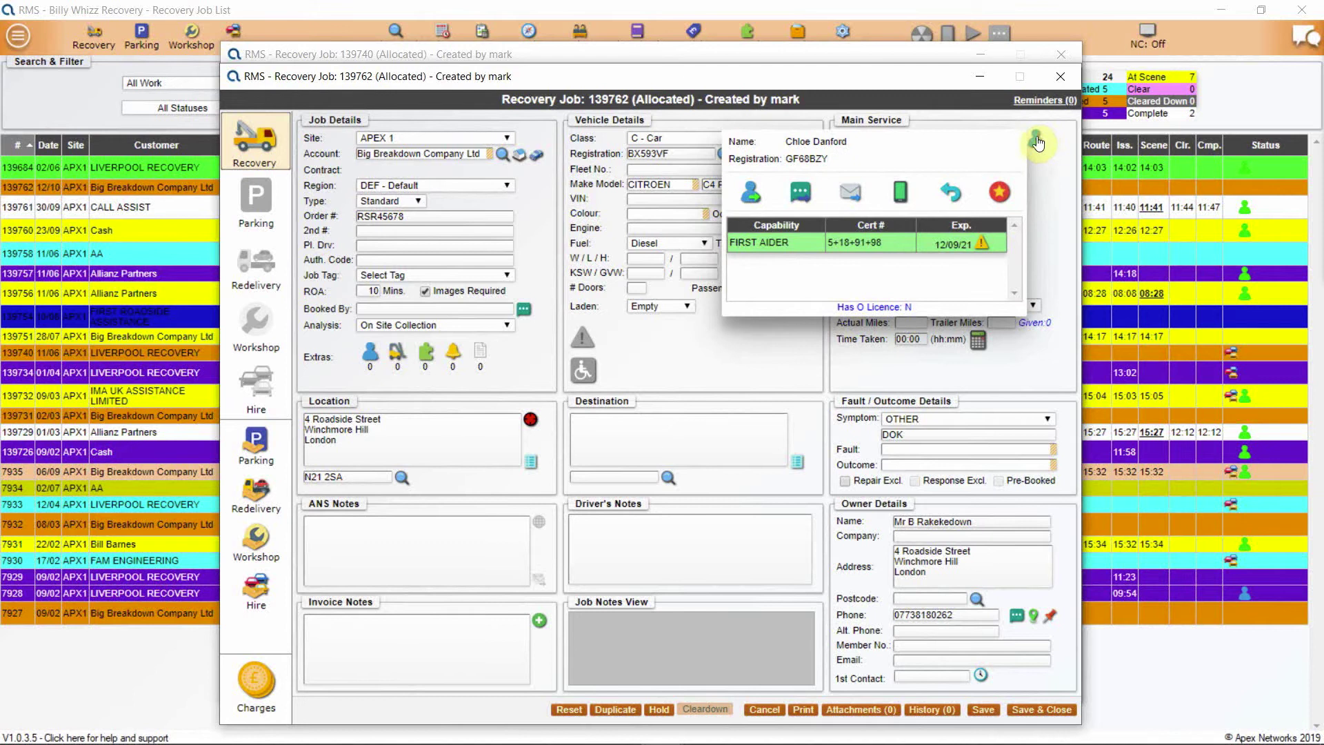
click(751, 197)
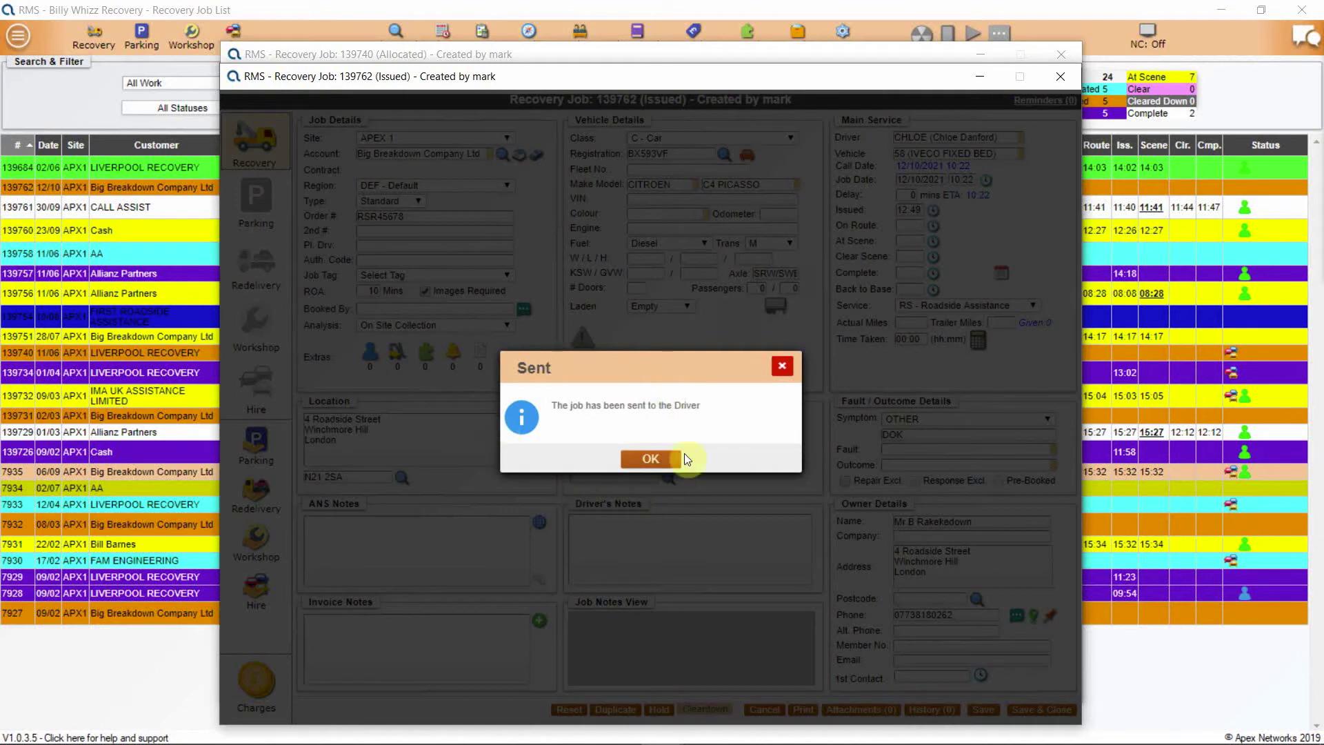
click(632, 459)
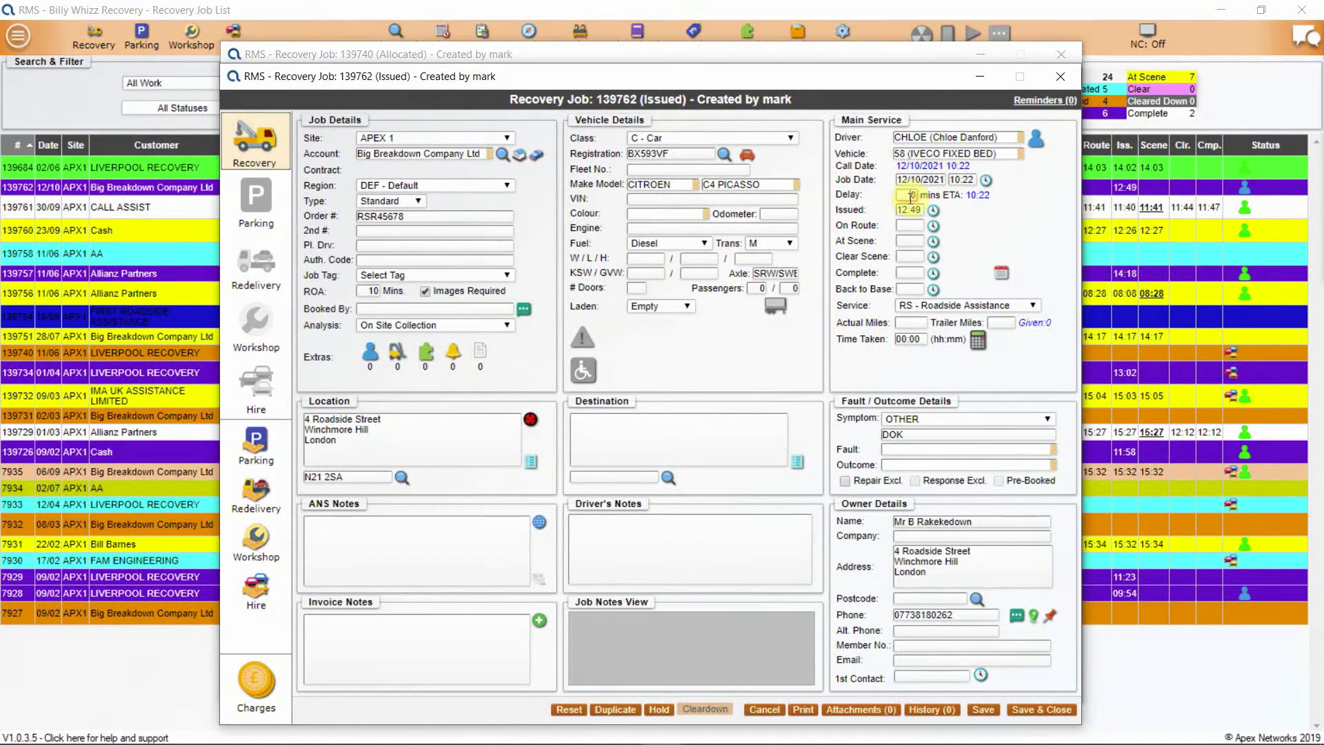
Enter a 60-minute delay on job 139762, moving on to the On Route time
click(910, 195)
text(6)
click(905, 226)
click(932, 226)
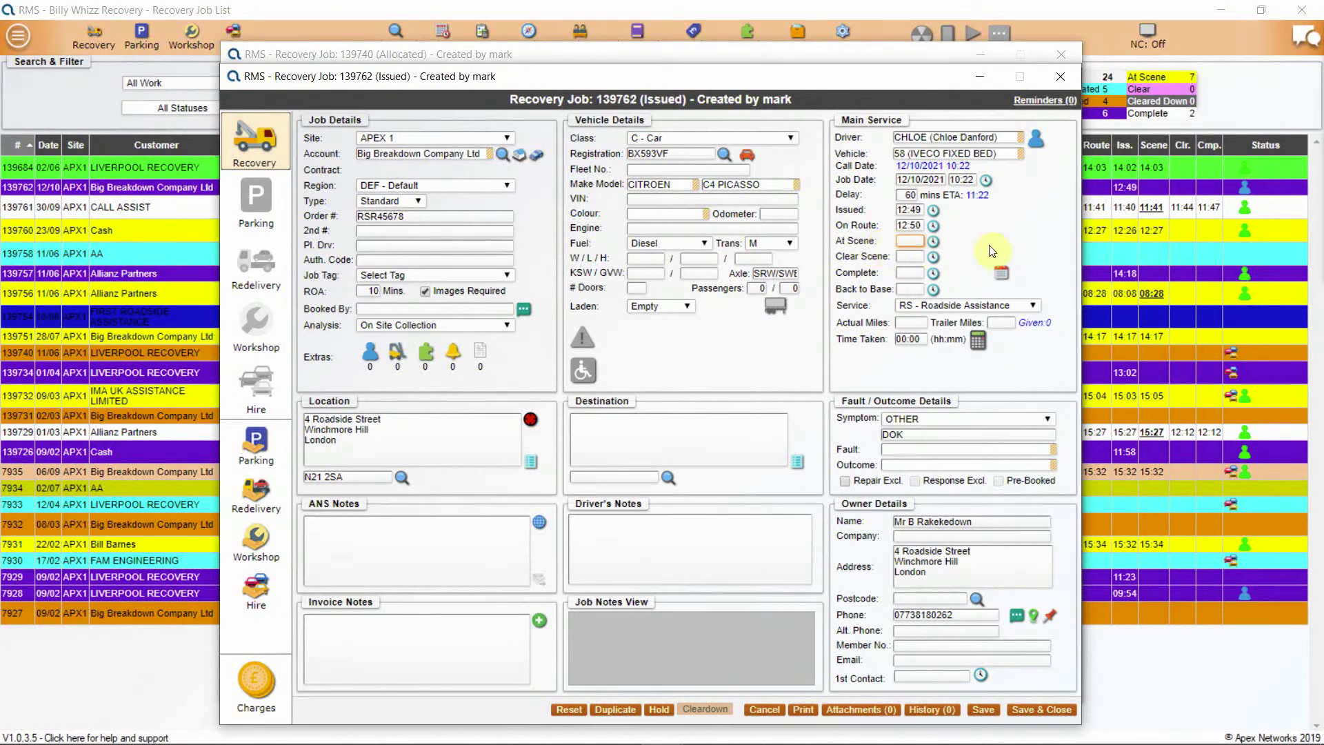
click(1160, 278)
click(907, 273)
click(1034, 303)
click(1029, 304)
click(1032, 307)
click(1031, 306)
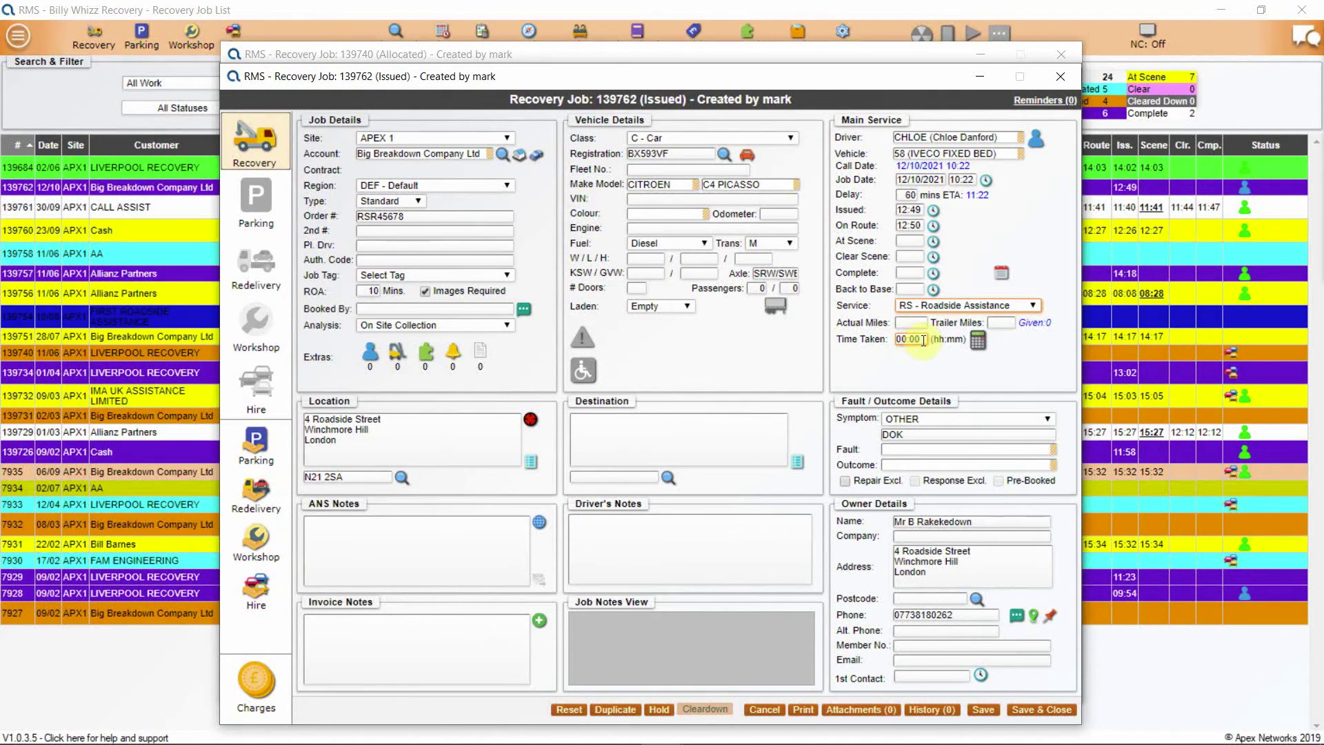
click(978, 343)
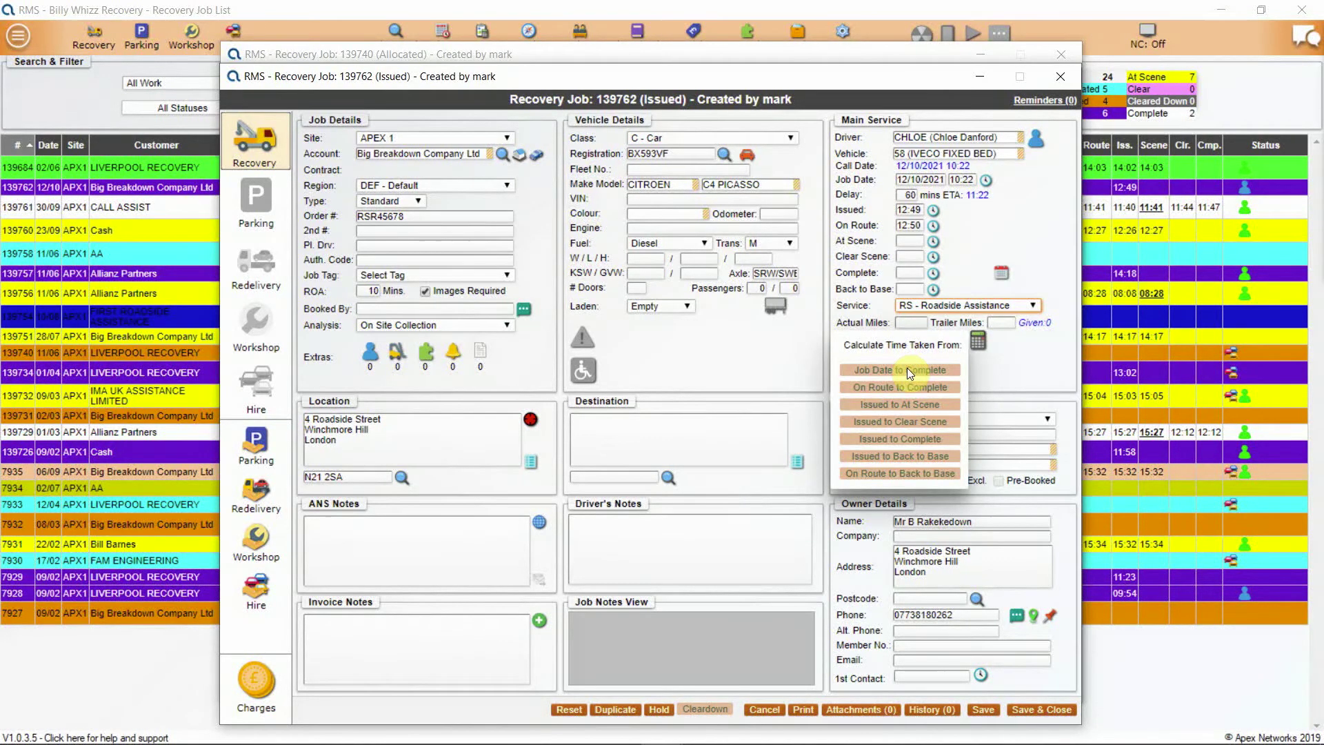
click(895, 471)
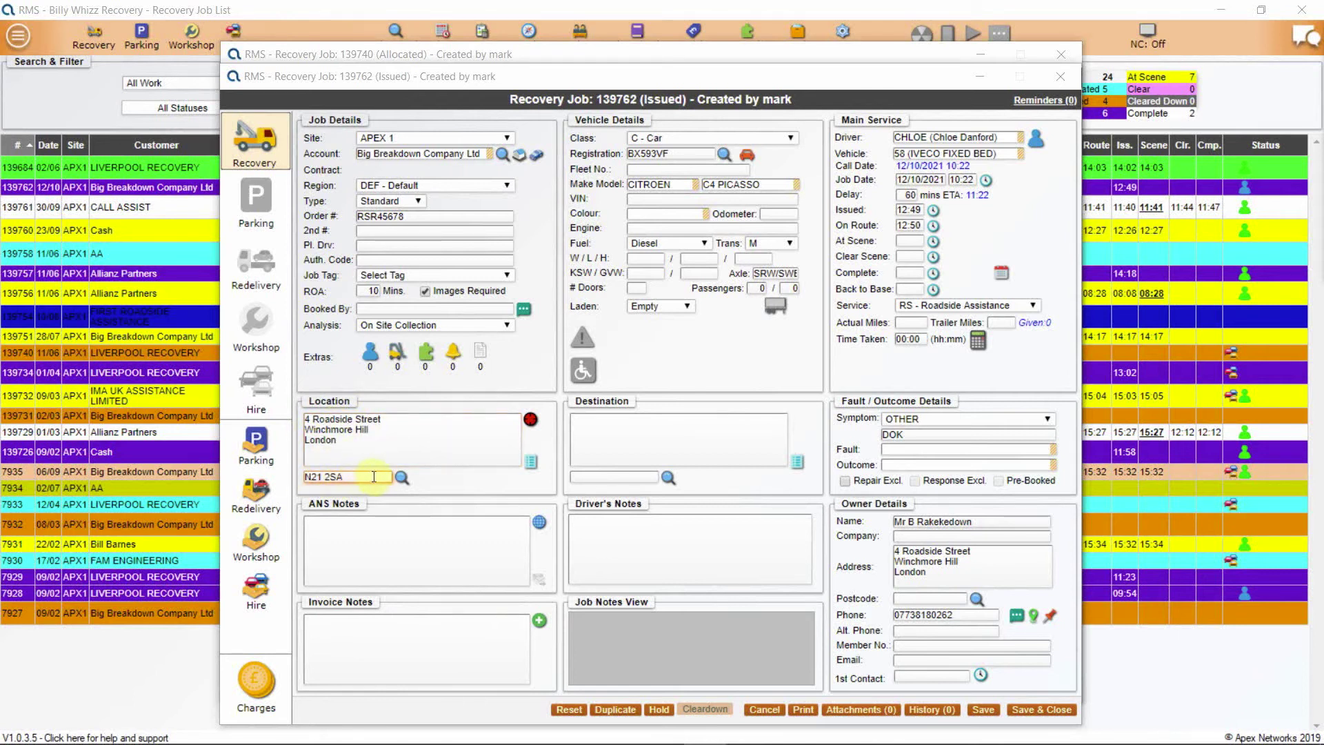
click(400, 476)
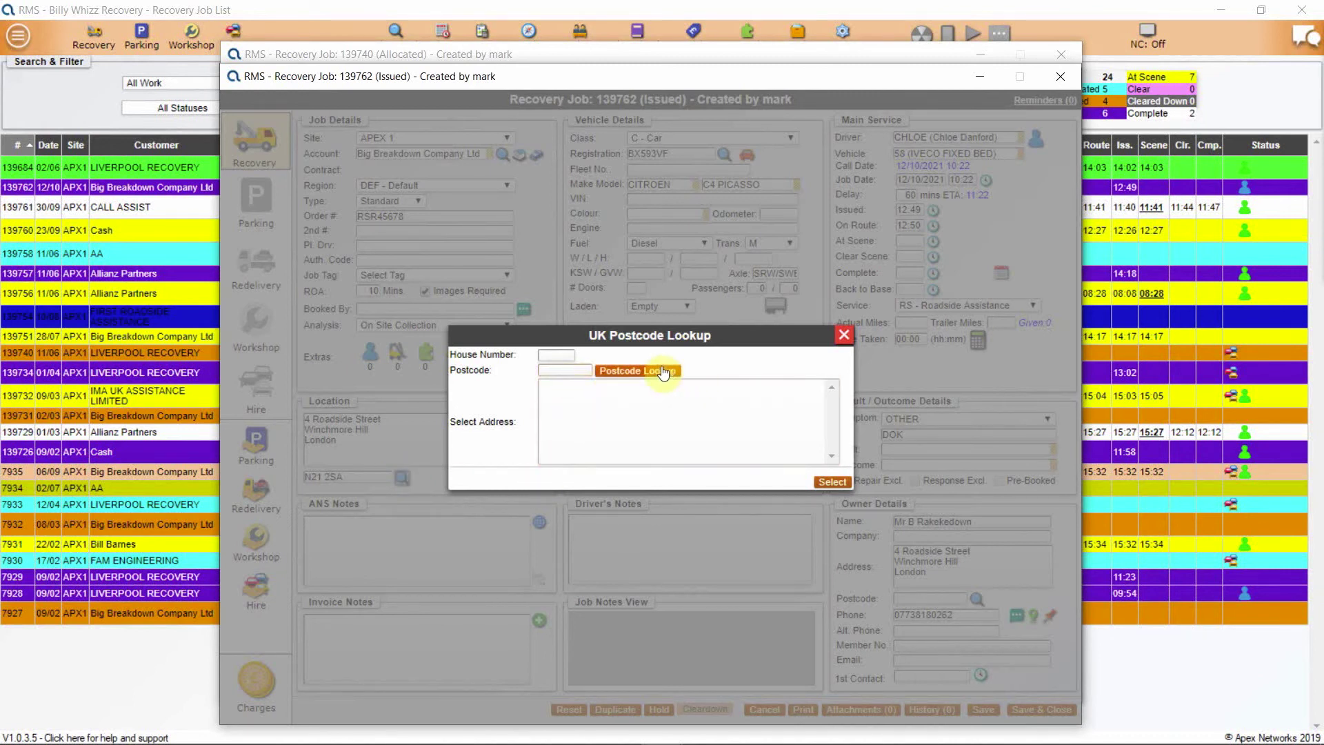
click(844, 336)
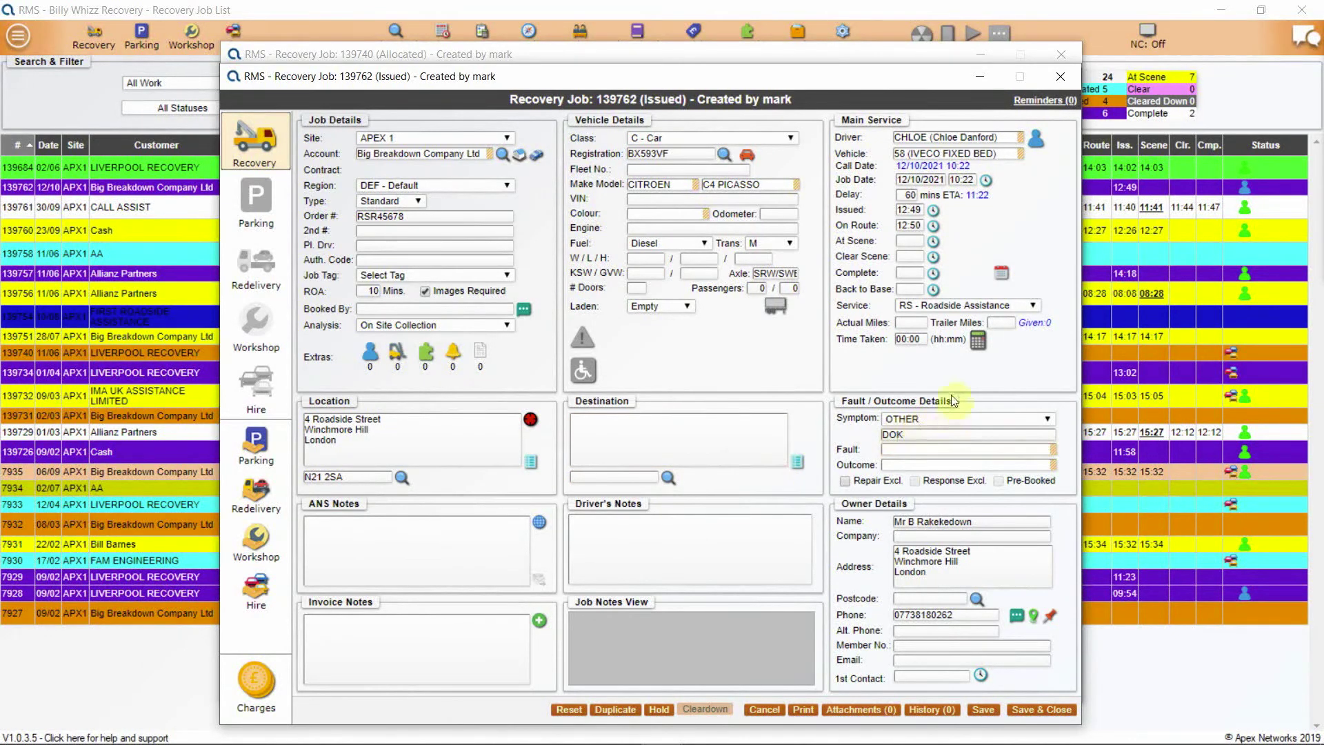
click(1047, 418)
click(1047, 418)
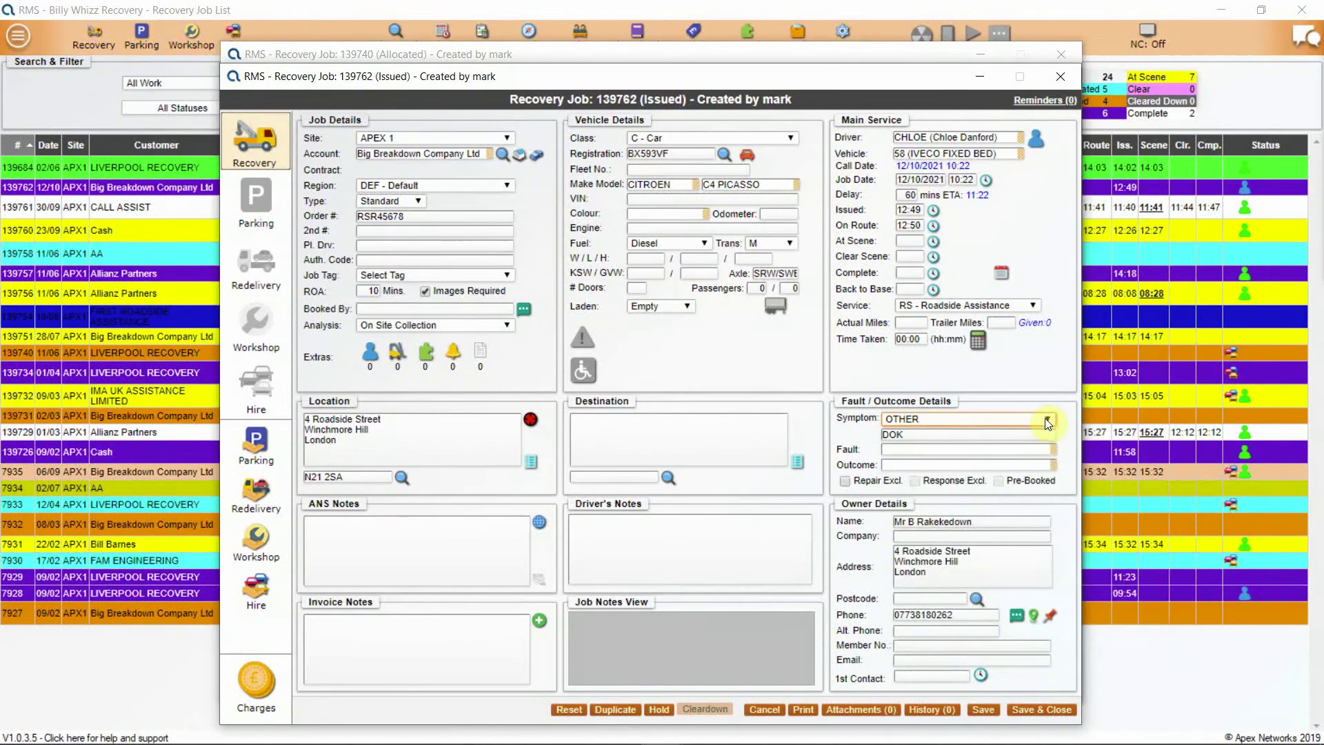
click(1046, 418)
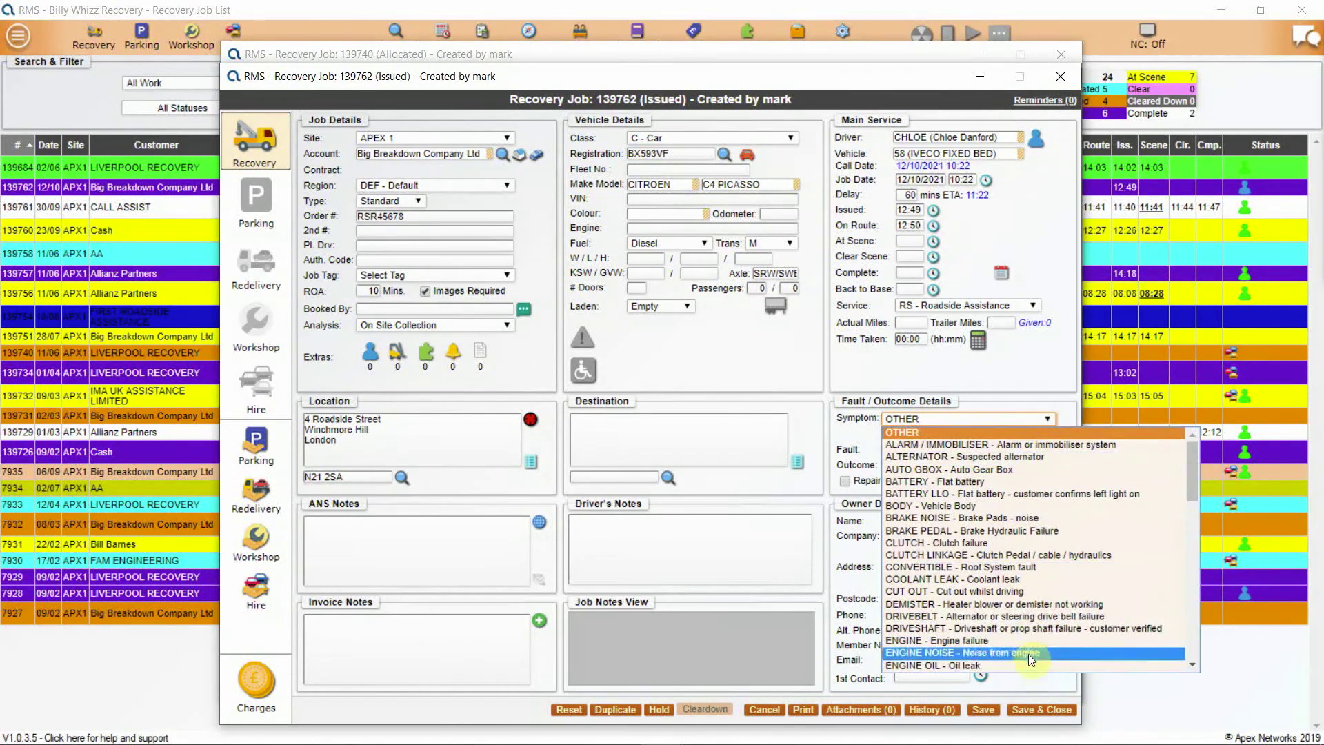
click(1028, 429)
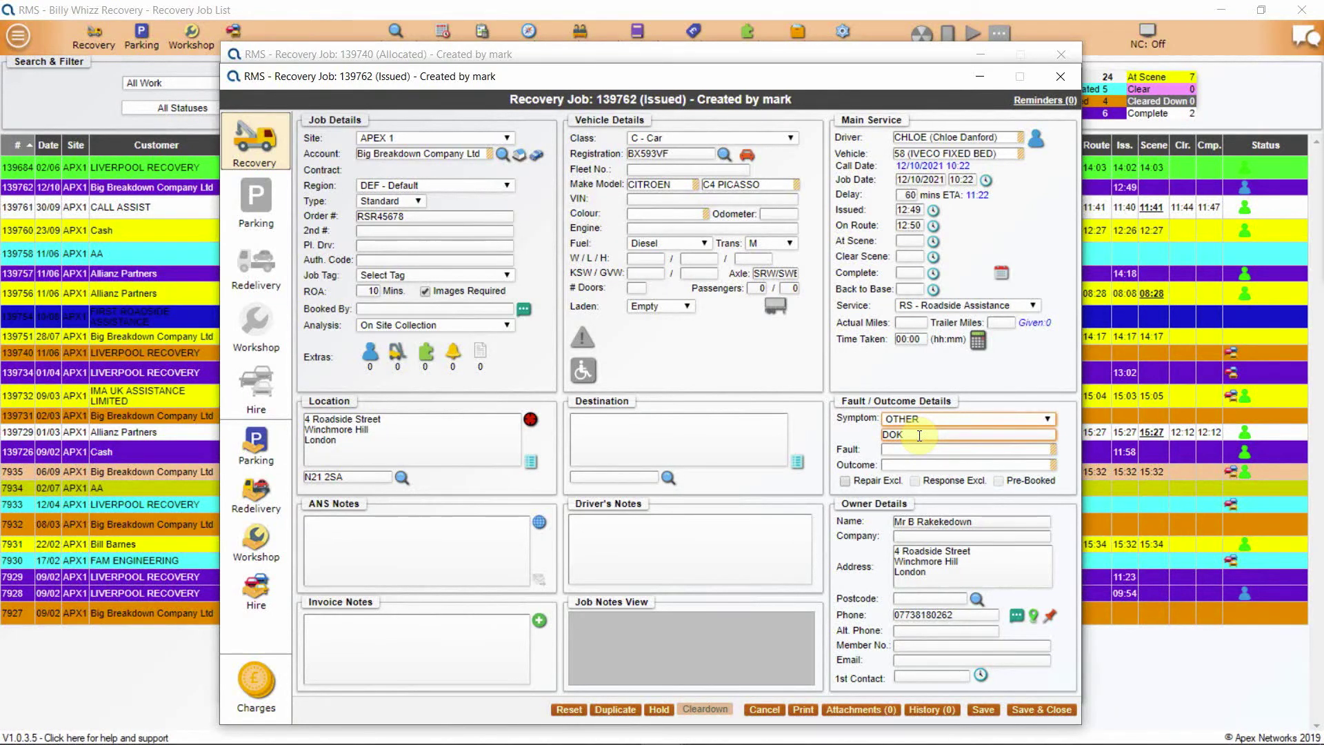
click(916, 450)
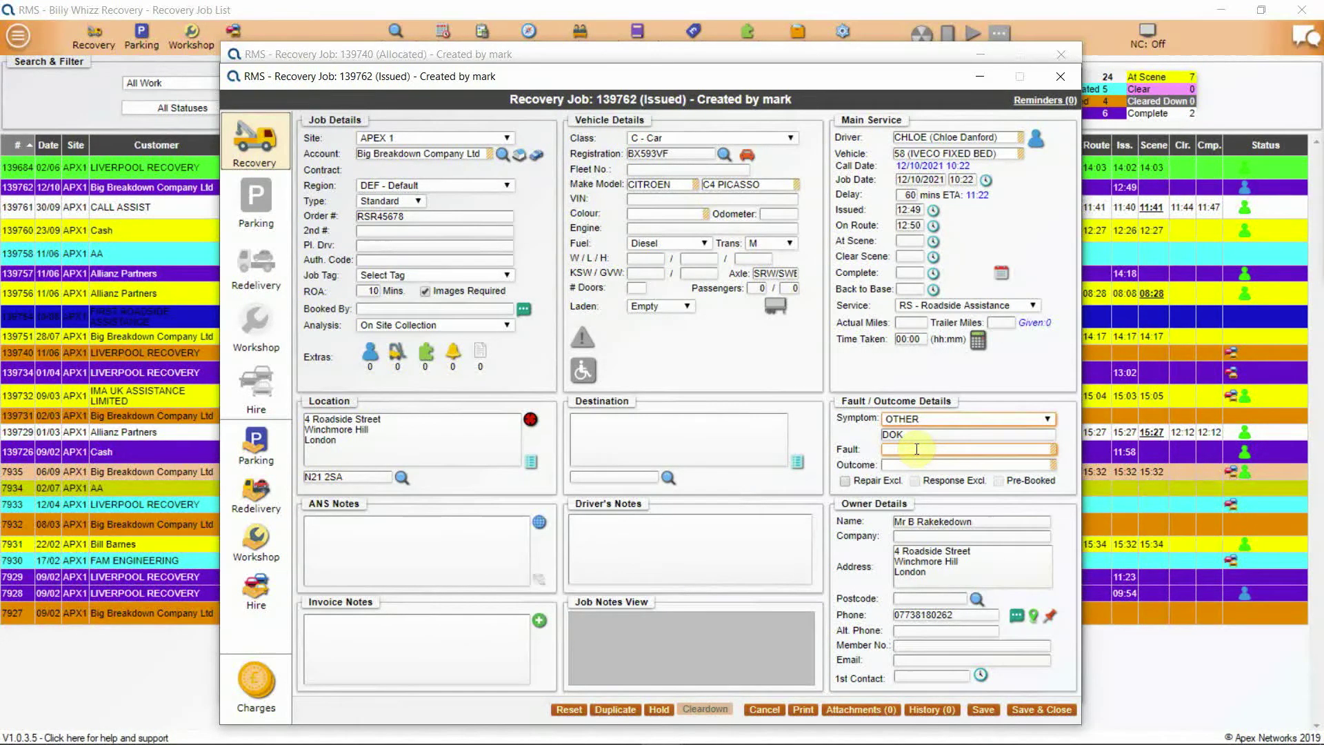
click(907, 466)
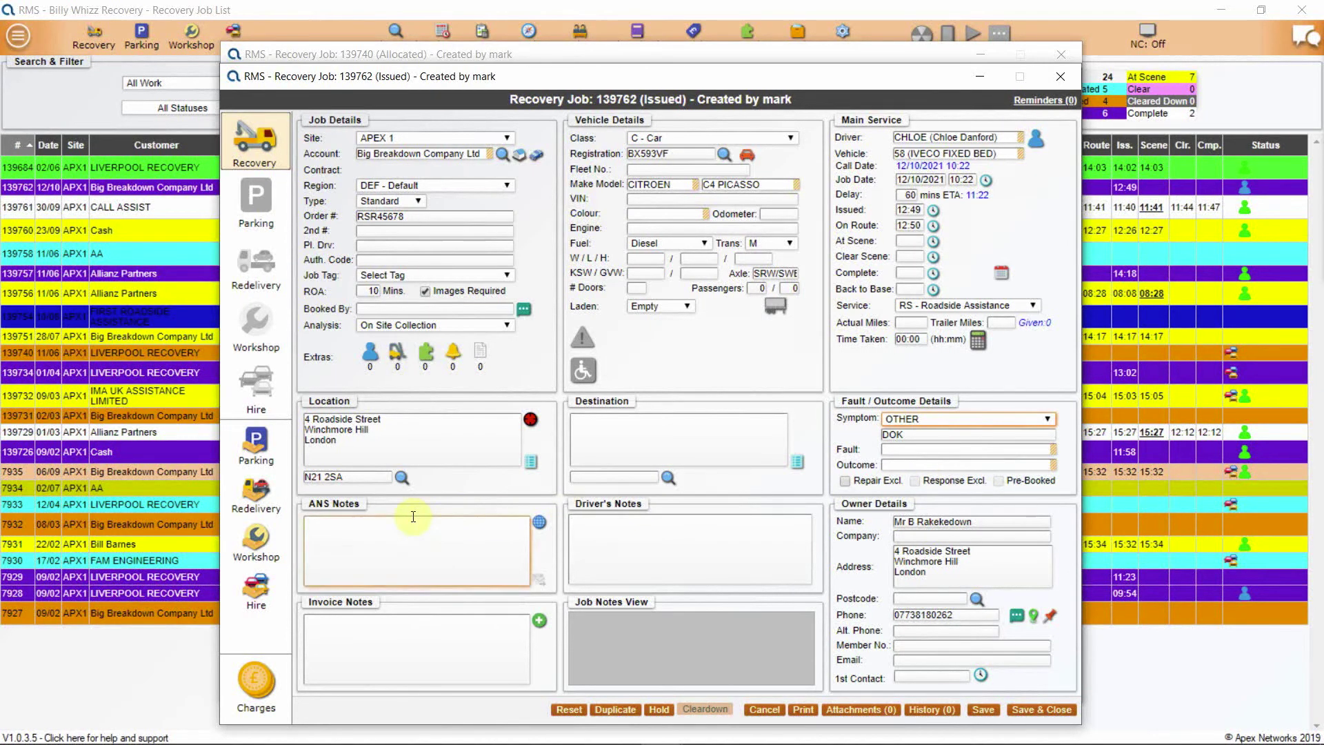
click(352, 493)
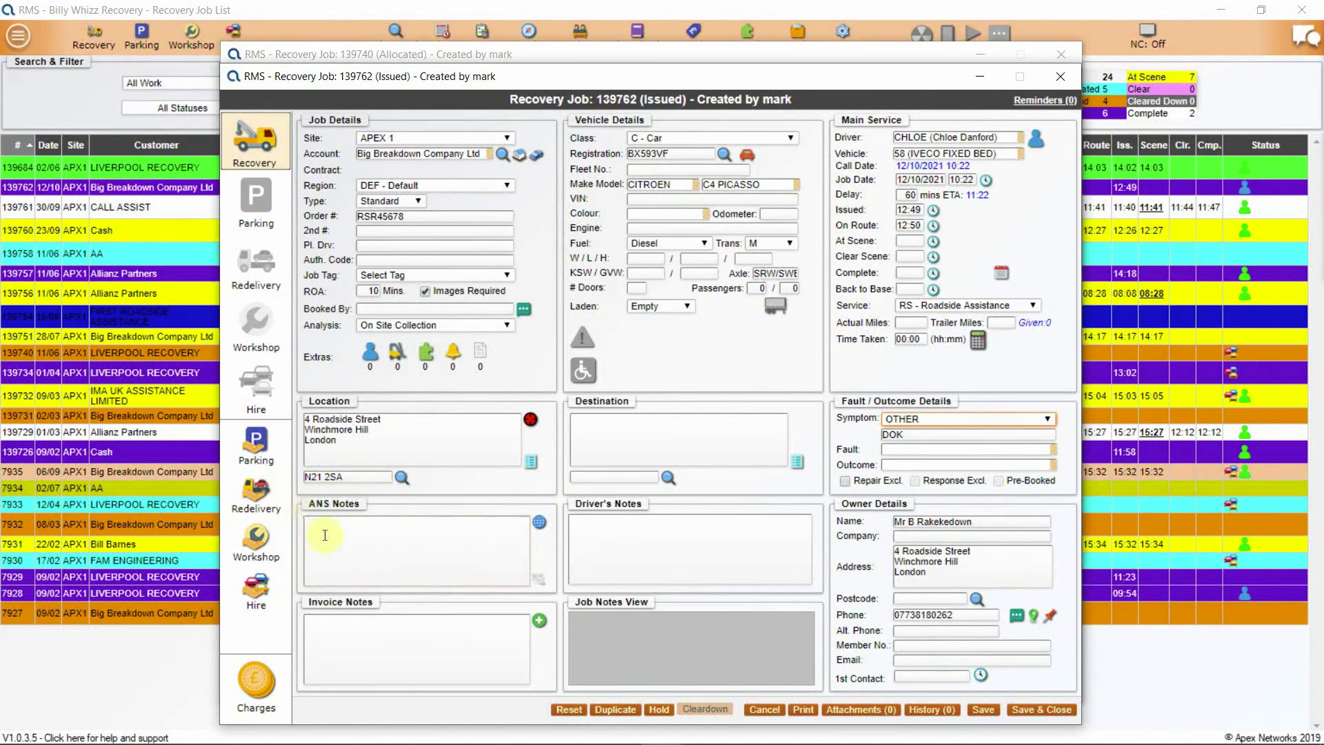
click(340, 554)
Record the 1st Contact time with its clock icon and move into Invoice Notes
click(981, 675)
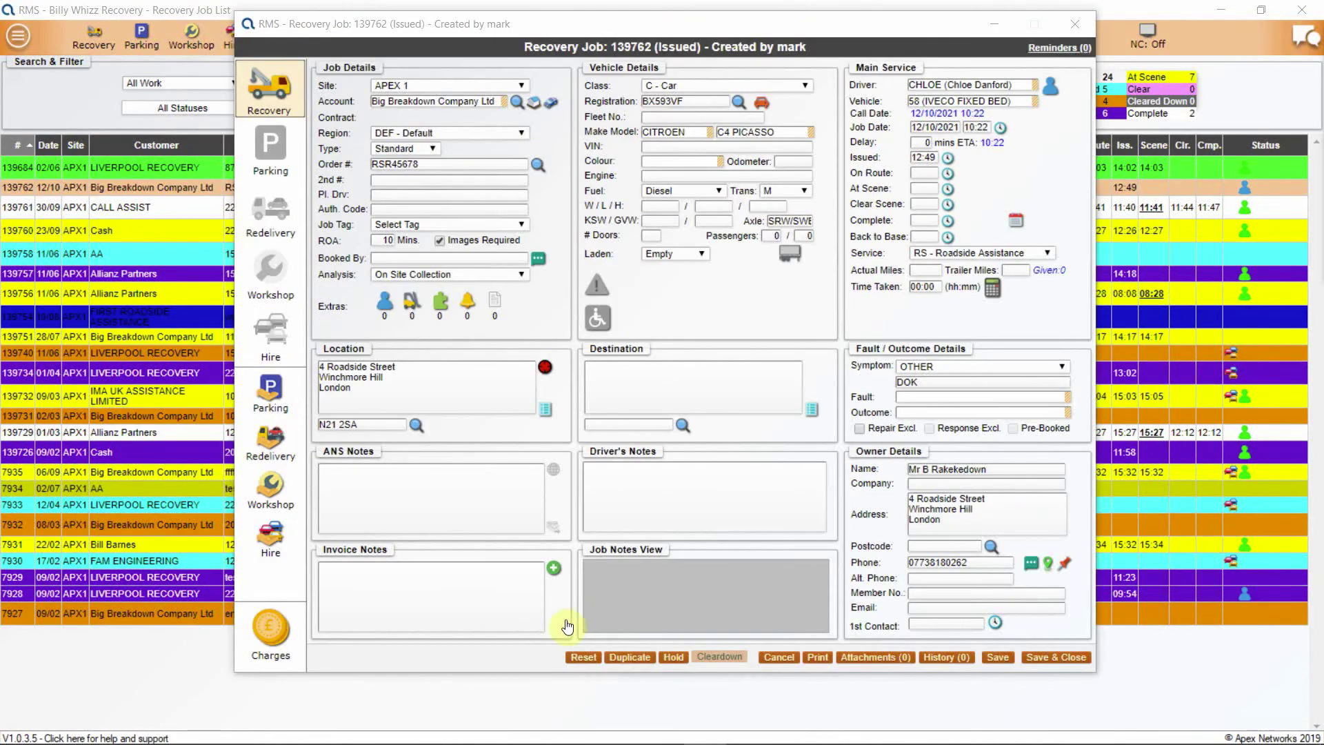
click(488, 594)
Paste and add the history note 'Called Customer & updated, all ok' in Job Changes, then close it
click(945, 660)
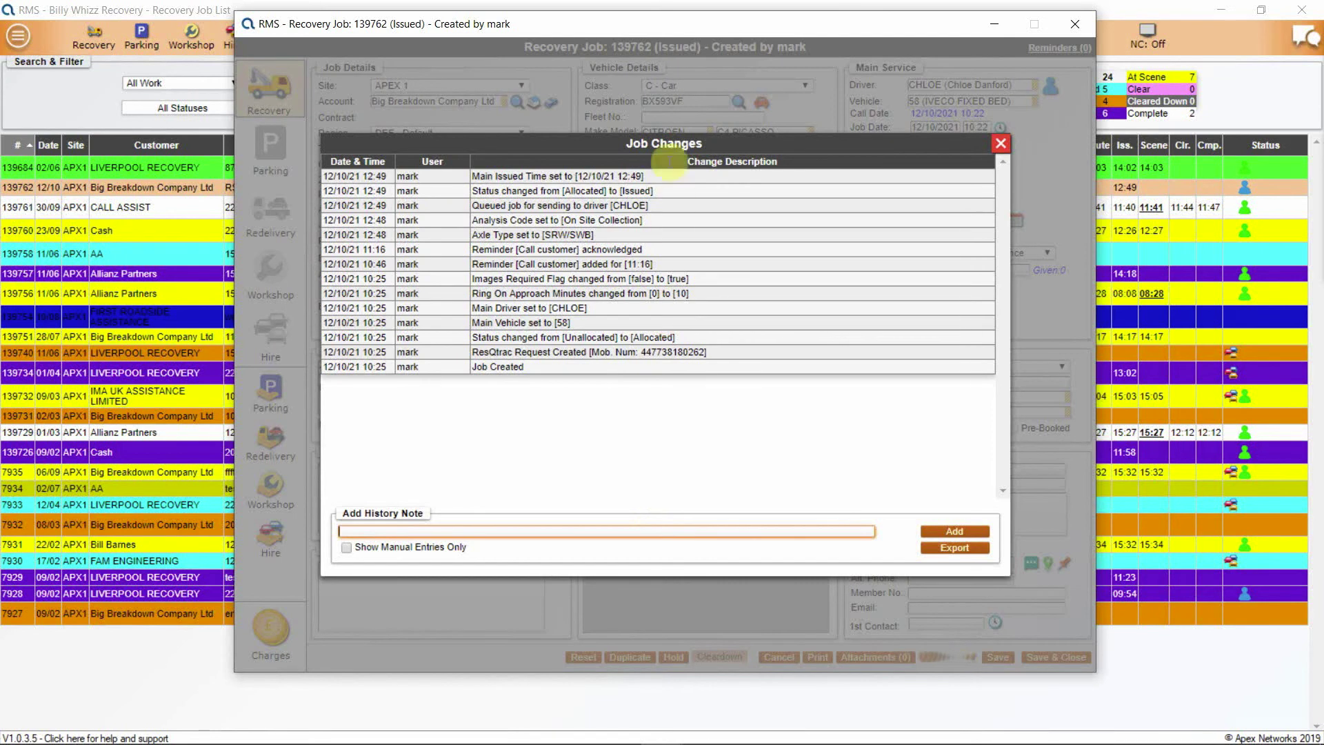
right_click(382, 531)
click(411, 545)
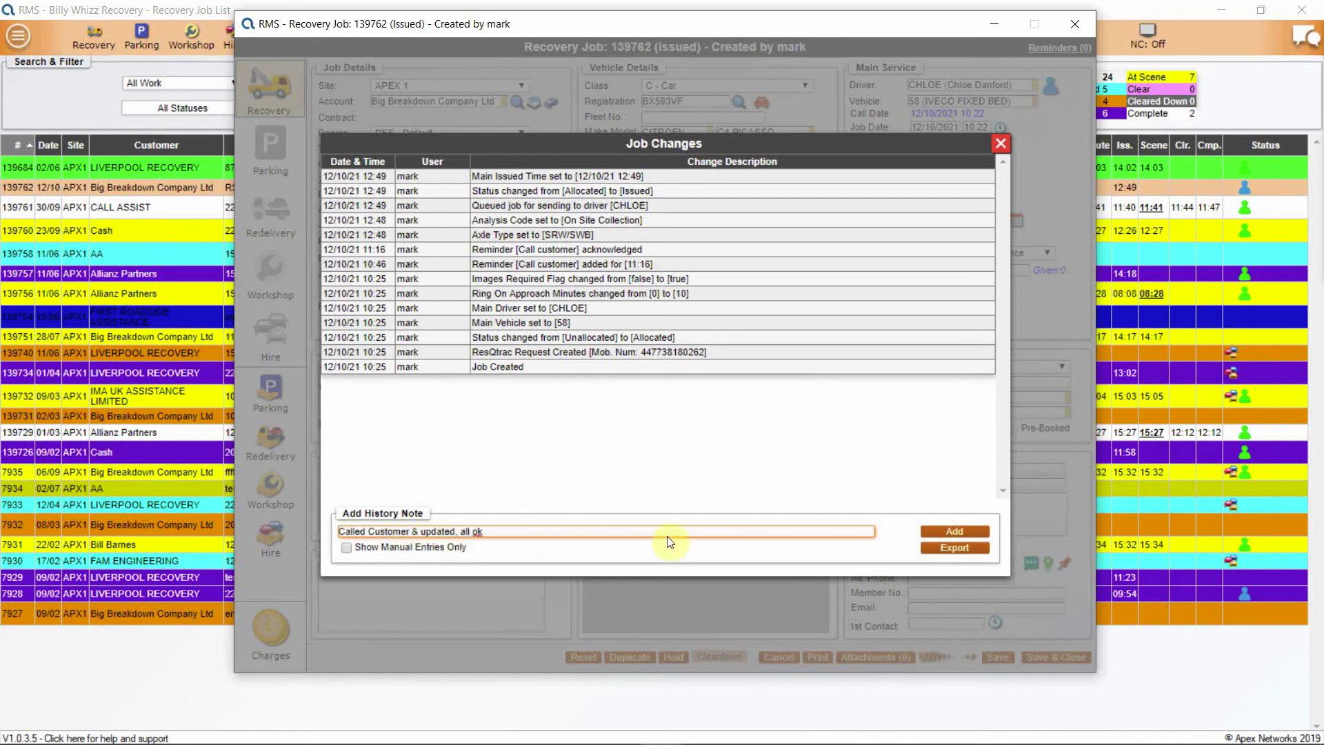
click(938, 529)
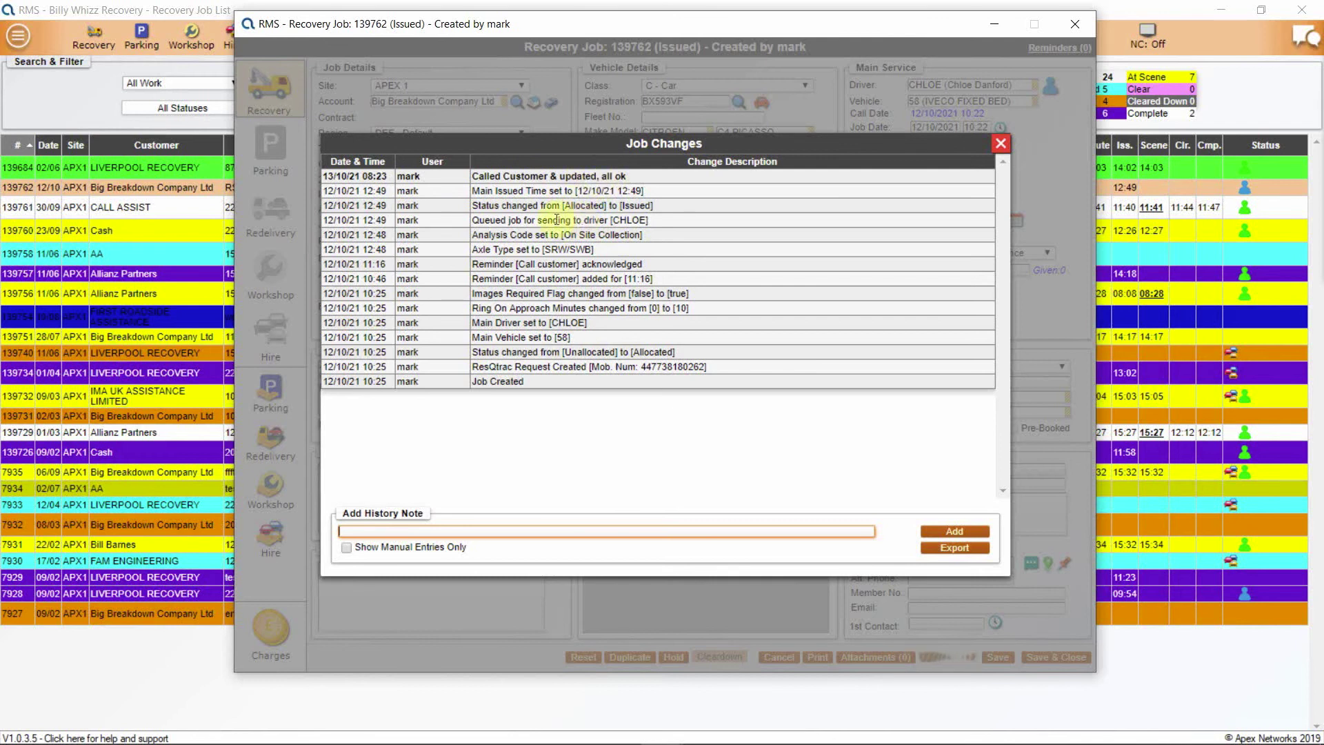
click(1000, 144)
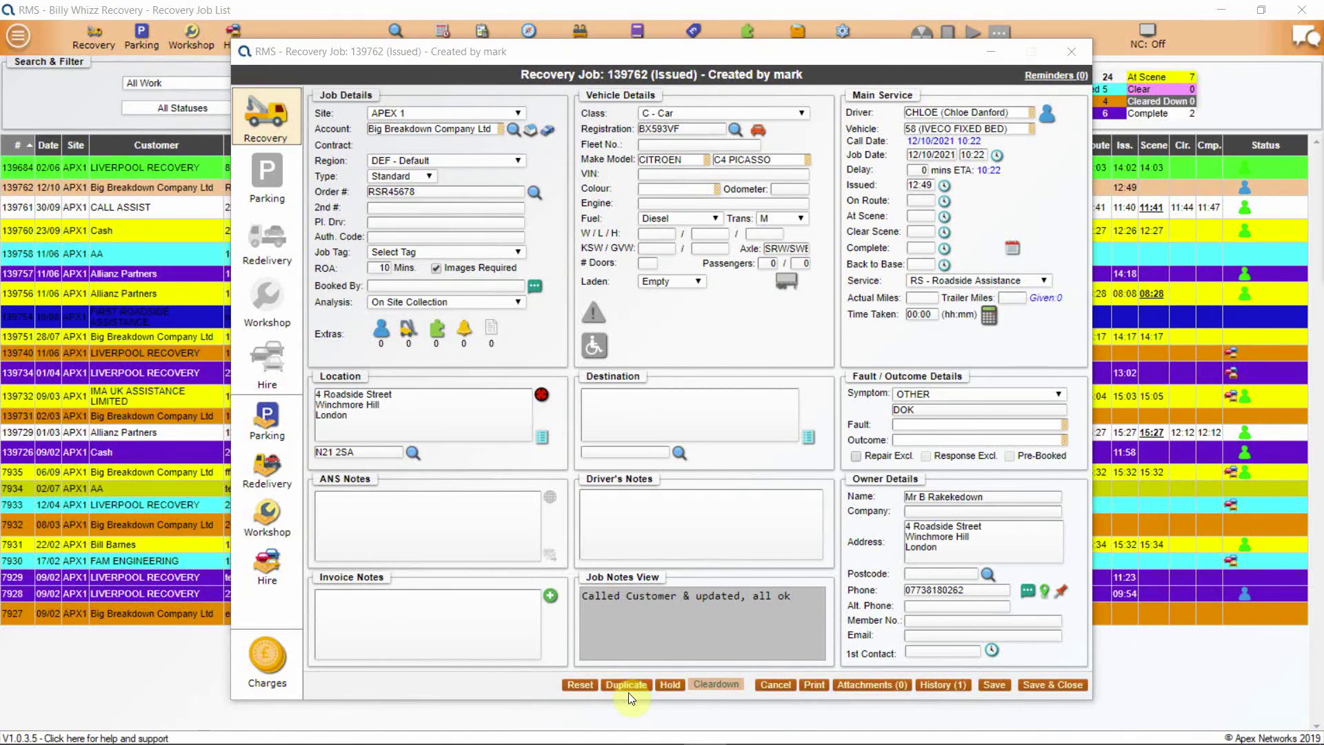
click(670, 685)
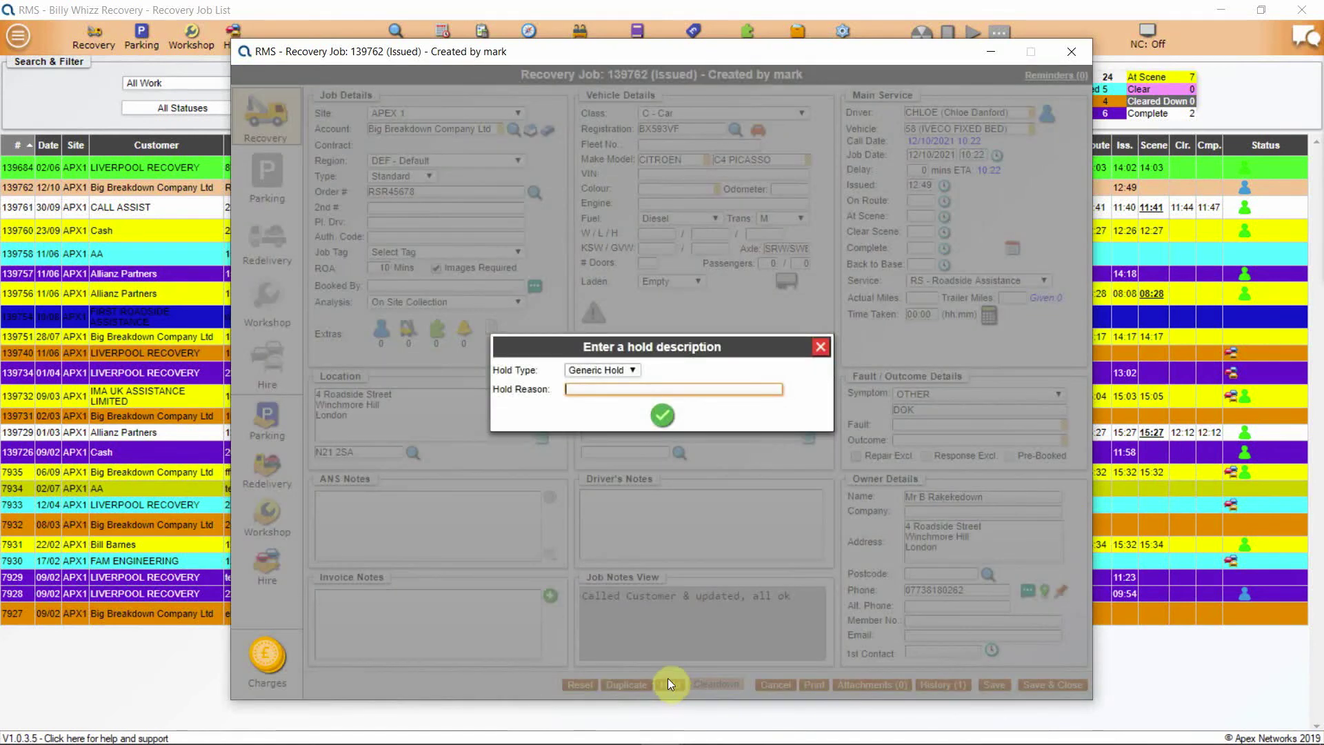
click(820, 349)
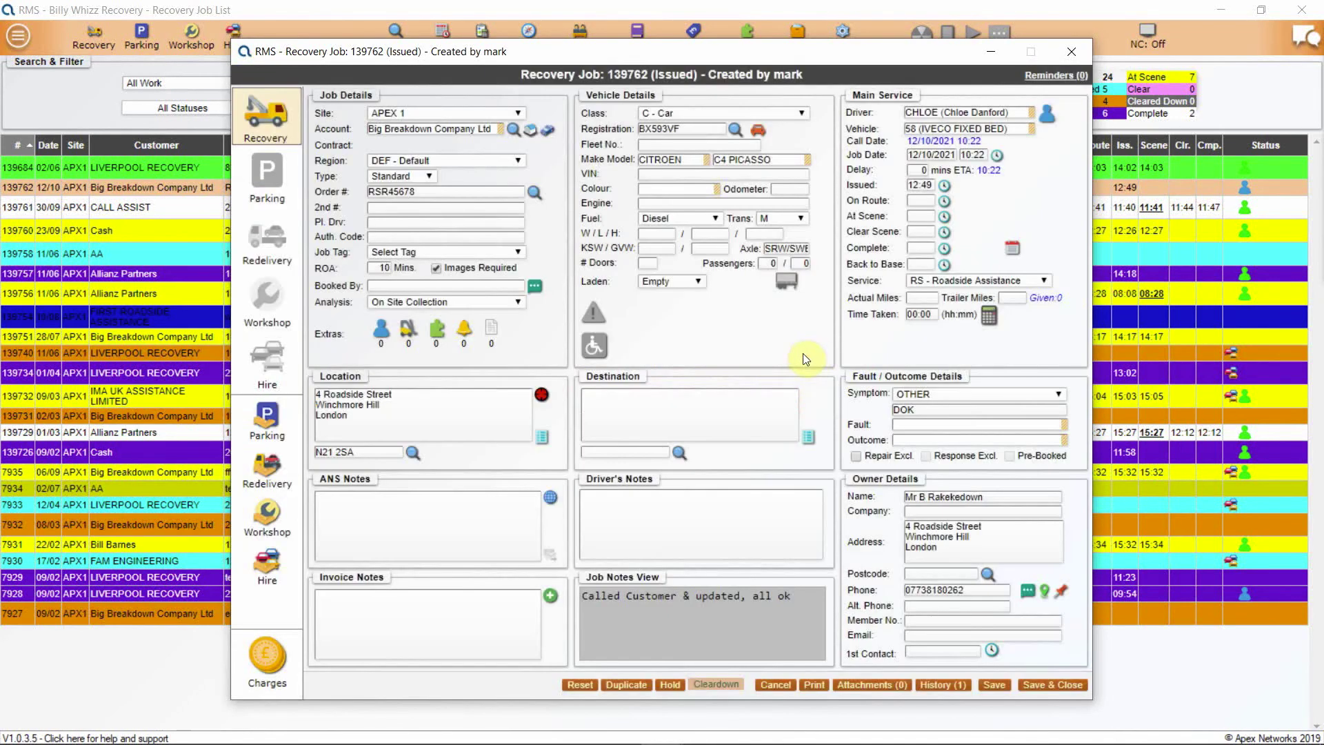
click(781, 691)
Open the Job Attachments dialog for job 139762, which lists no attachments
click(888, 686)
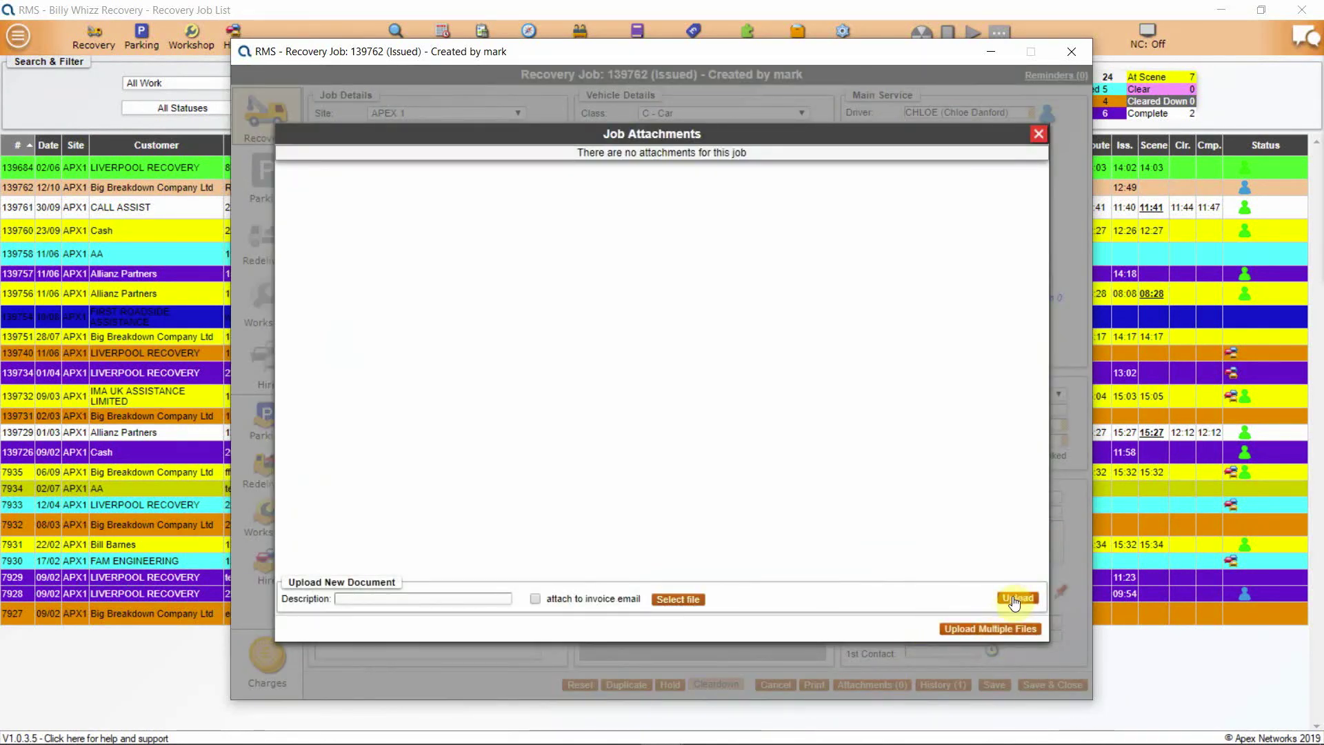
Close the empty attachments and check job 139762's Job Changes history for the new note
click(1038, 133)
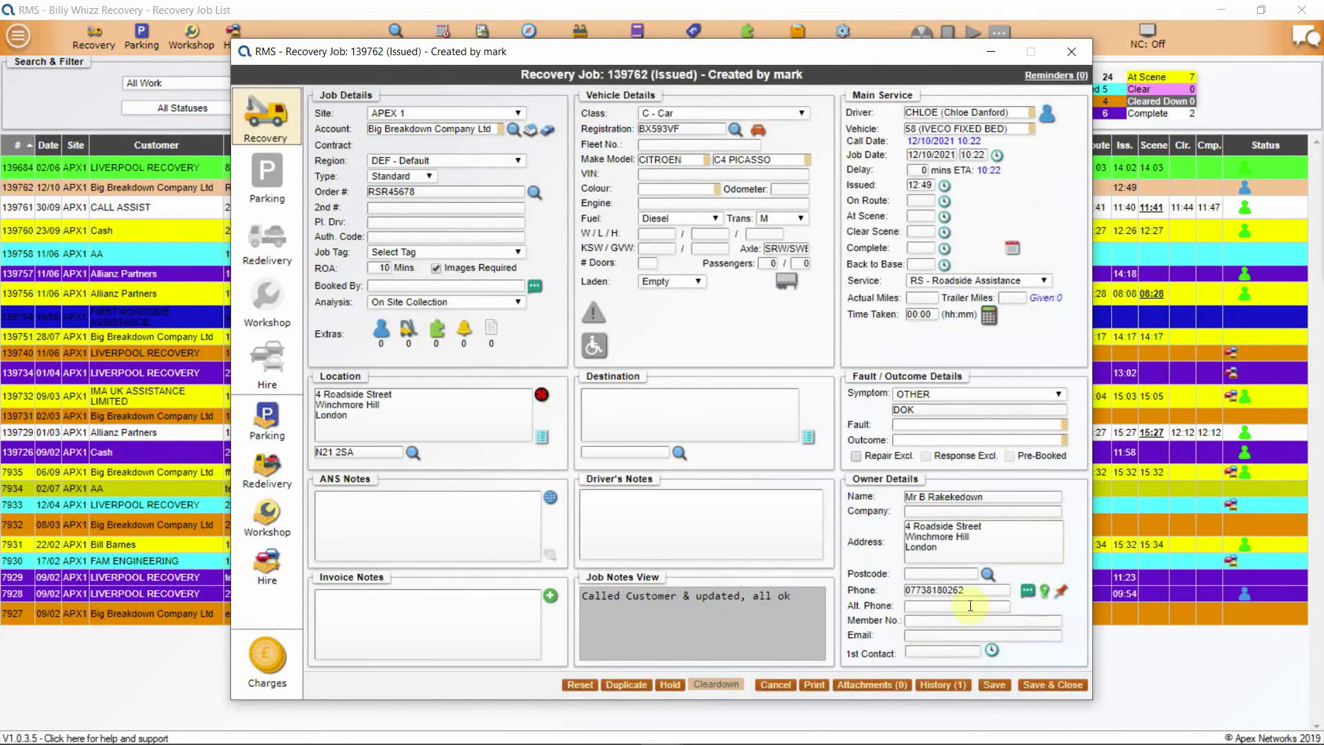
click(937, 686)
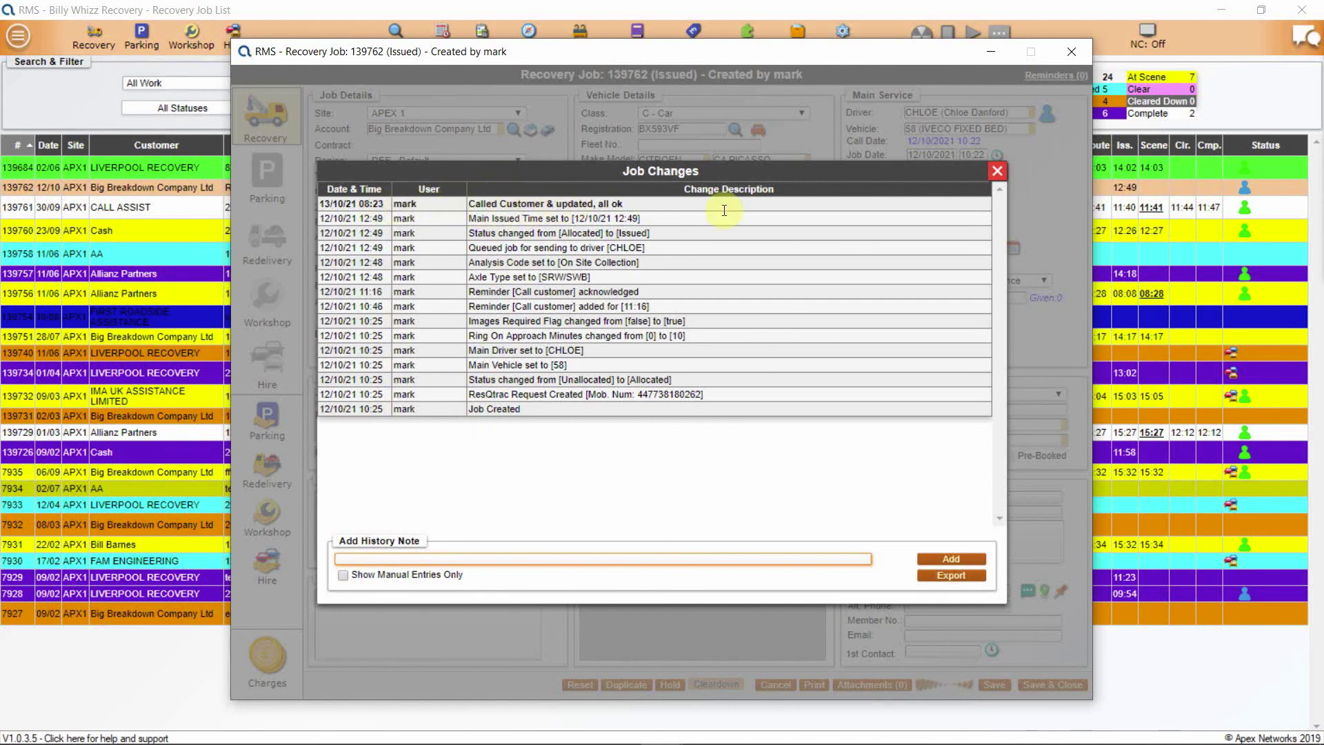
click(997, 171)
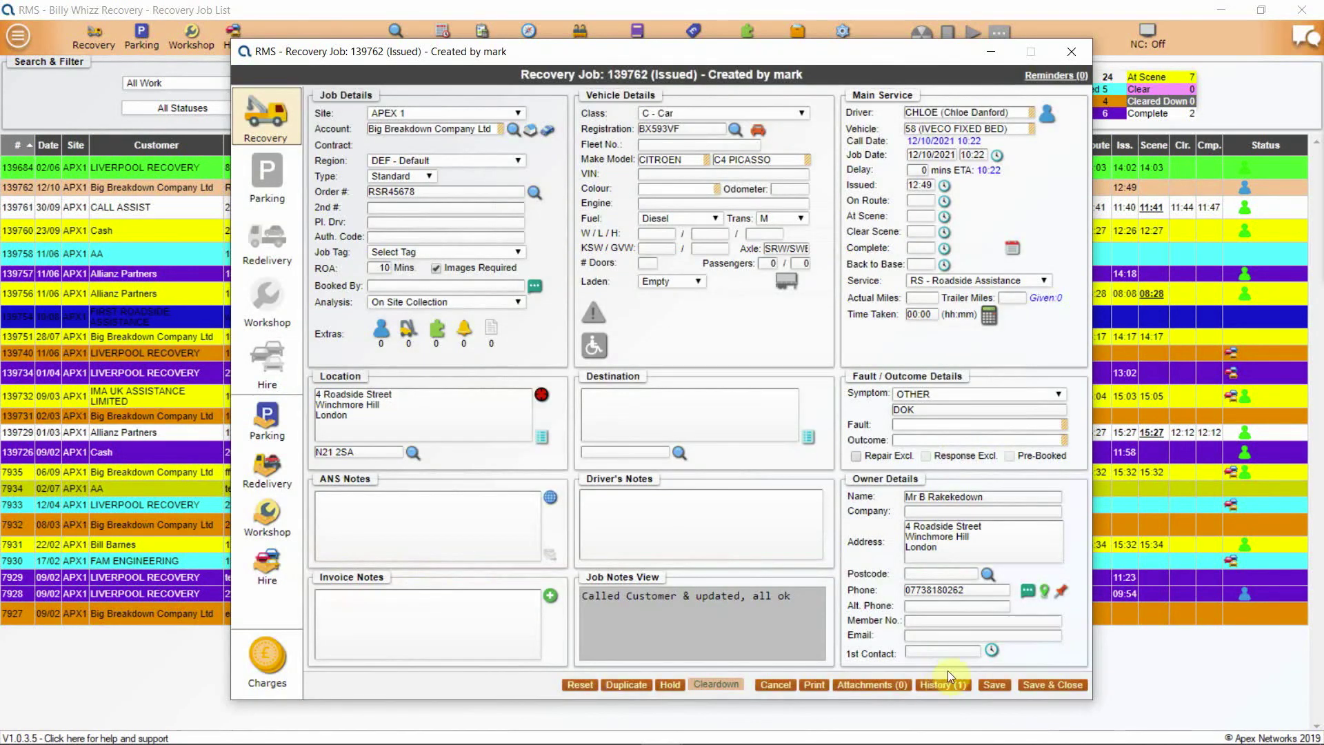